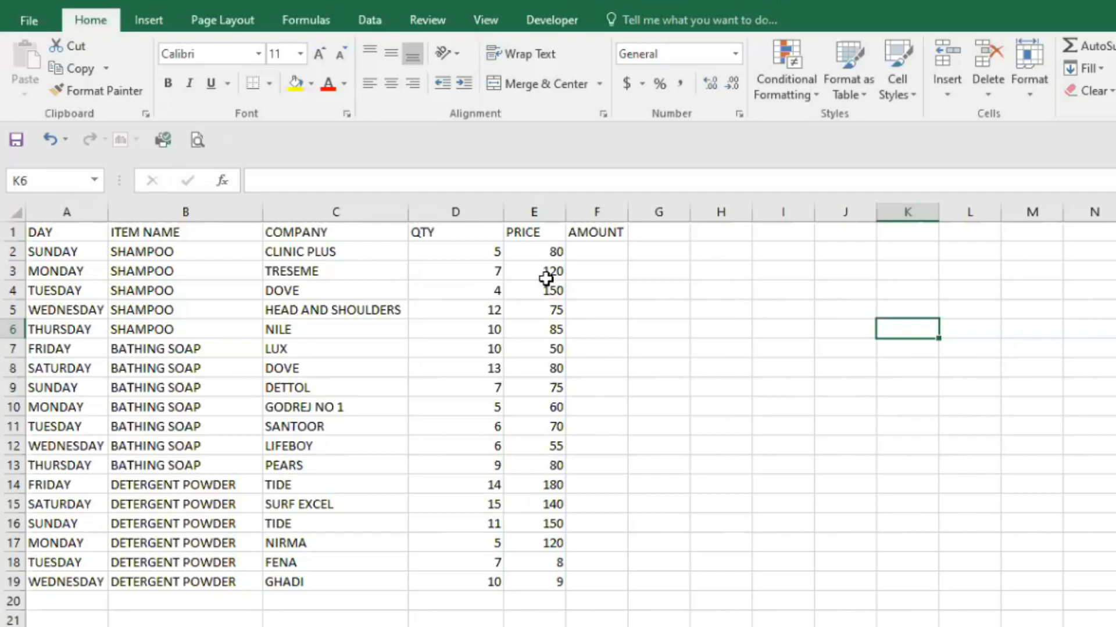
Step: Calculate the AMOUNT in F2 with =D2*E2 and fill the formula down through F19
click(53, 235)
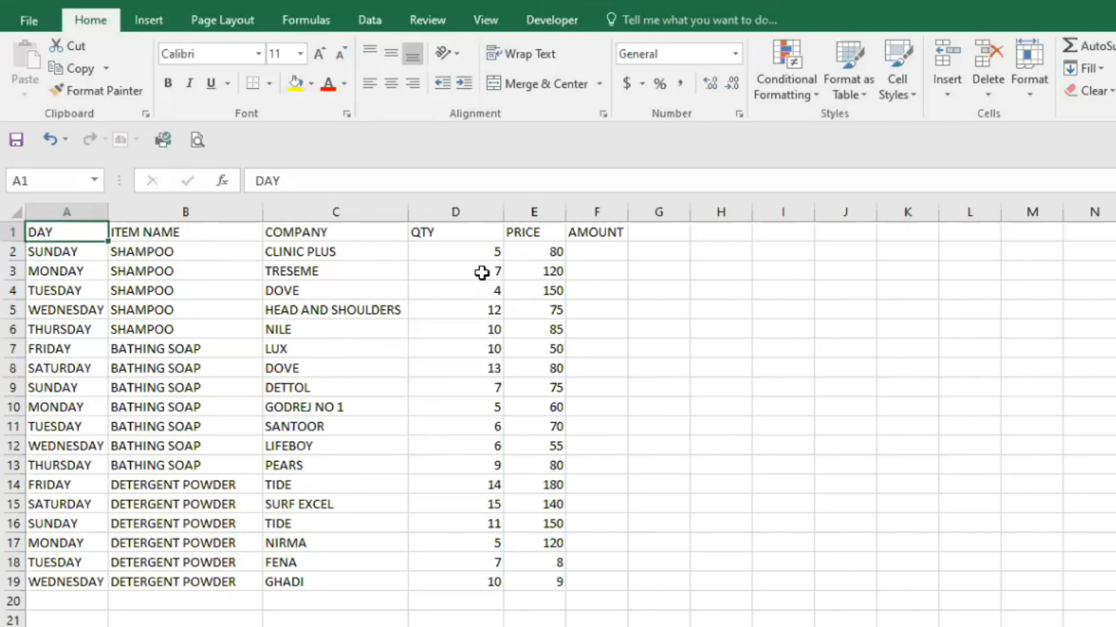
click(598, 251)
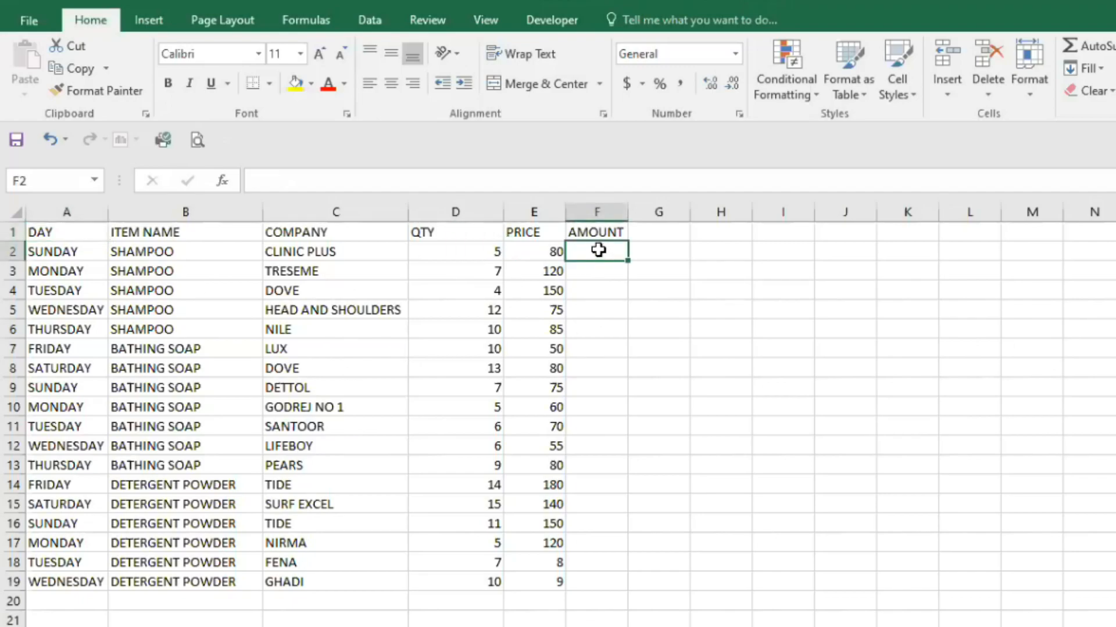
text(=)
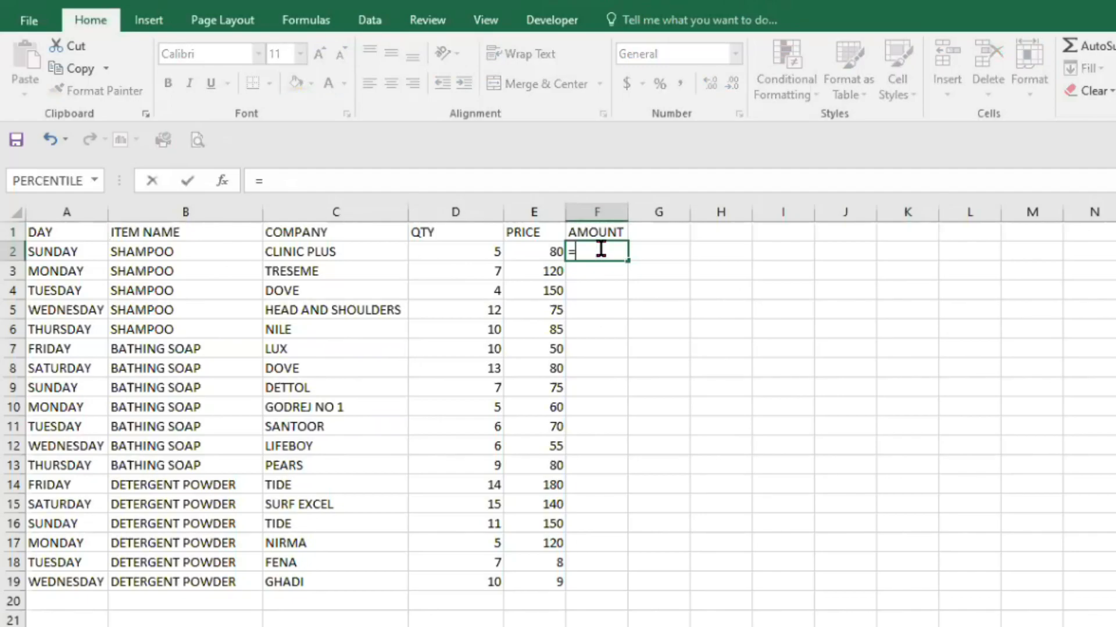
click(490, 250)
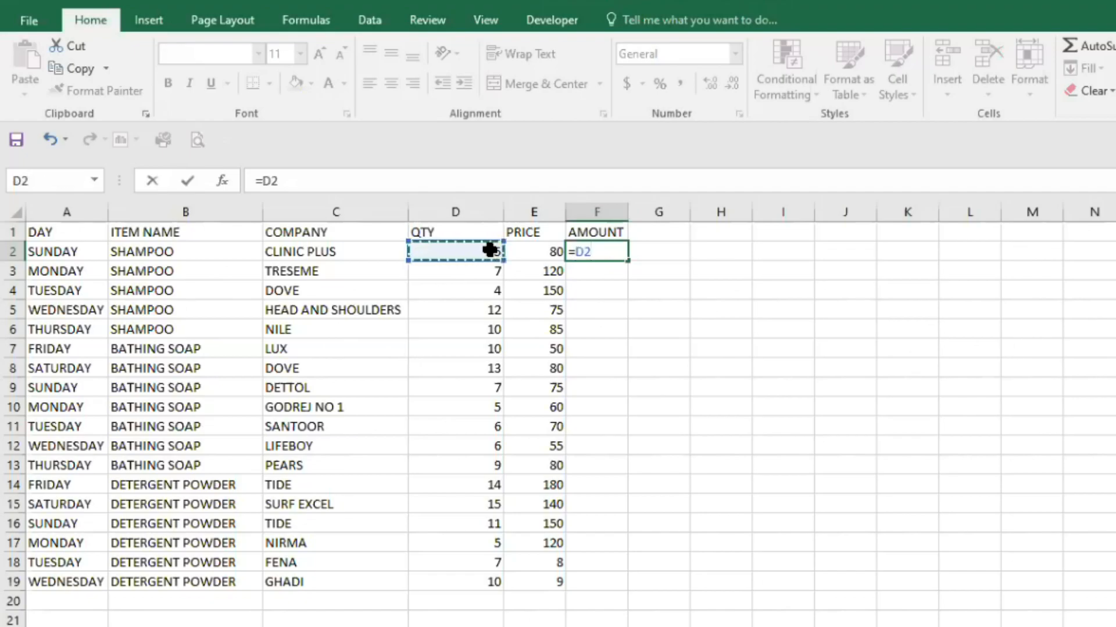
text(*)
click(526, 252)
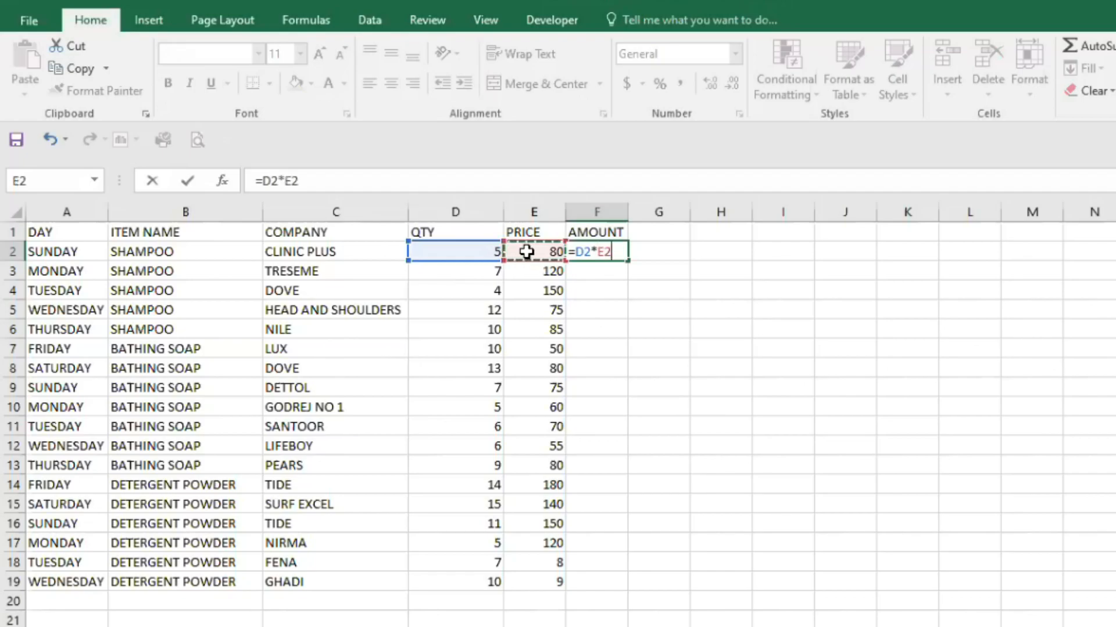
key(Return)
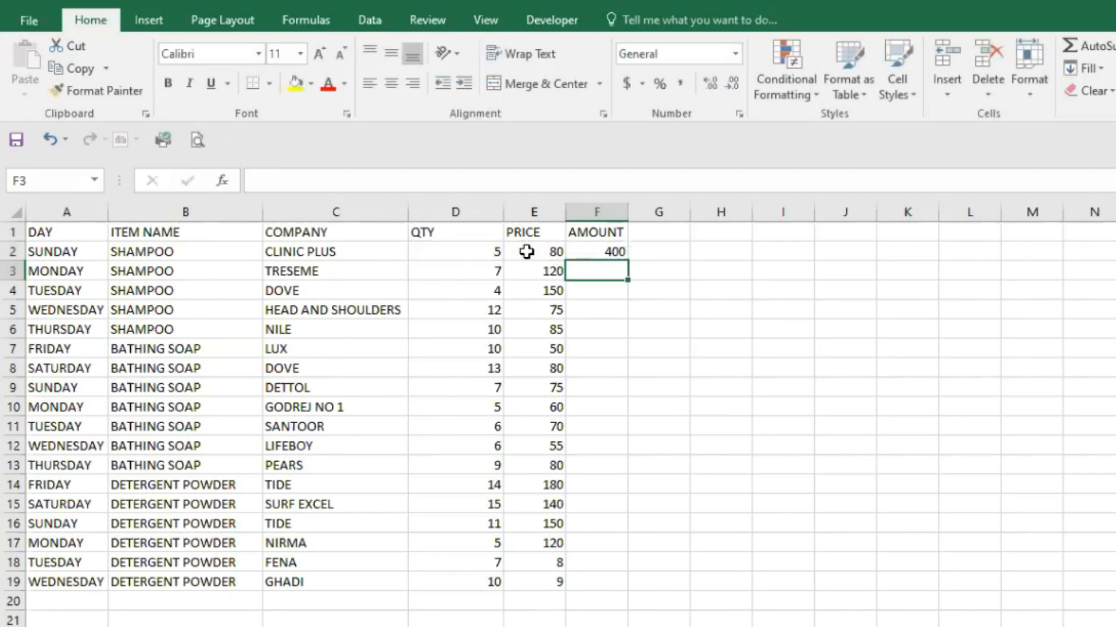
click(592, 250)
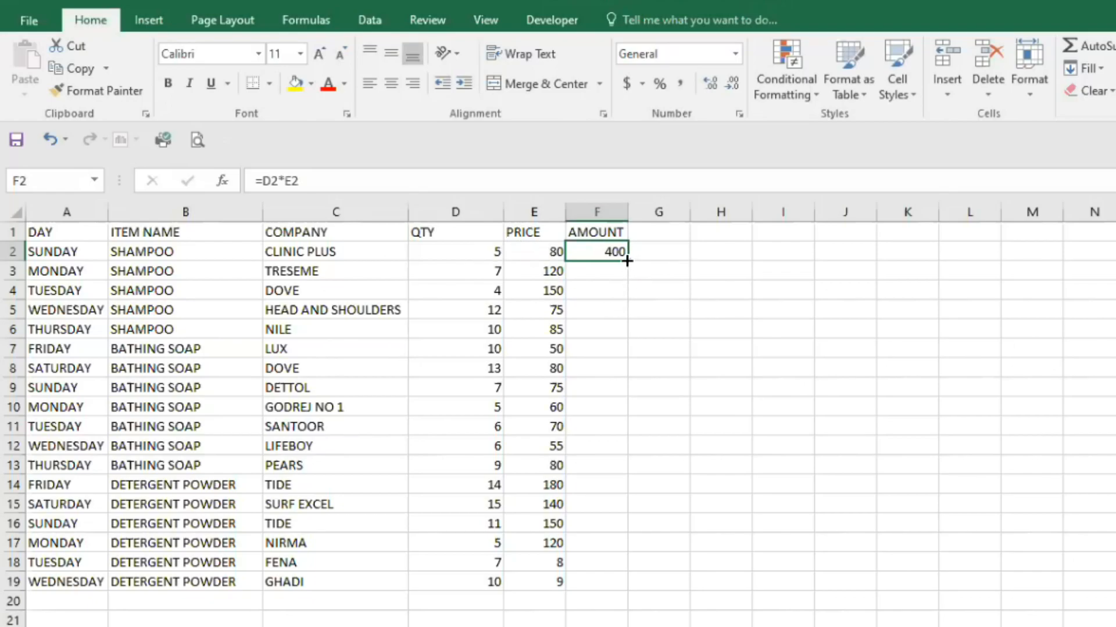
drag(627, 262, 626, 588)
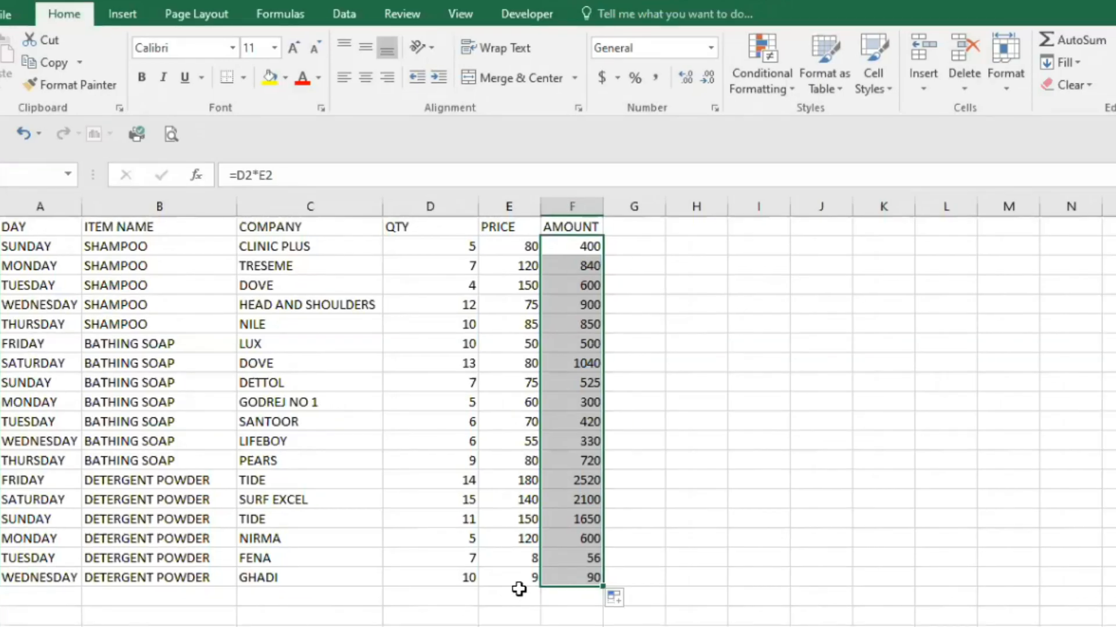
Step: Enter the label TOTAL QUANTITY SOLD in cell B21, below the ITEM NAME data
click(169, 620)
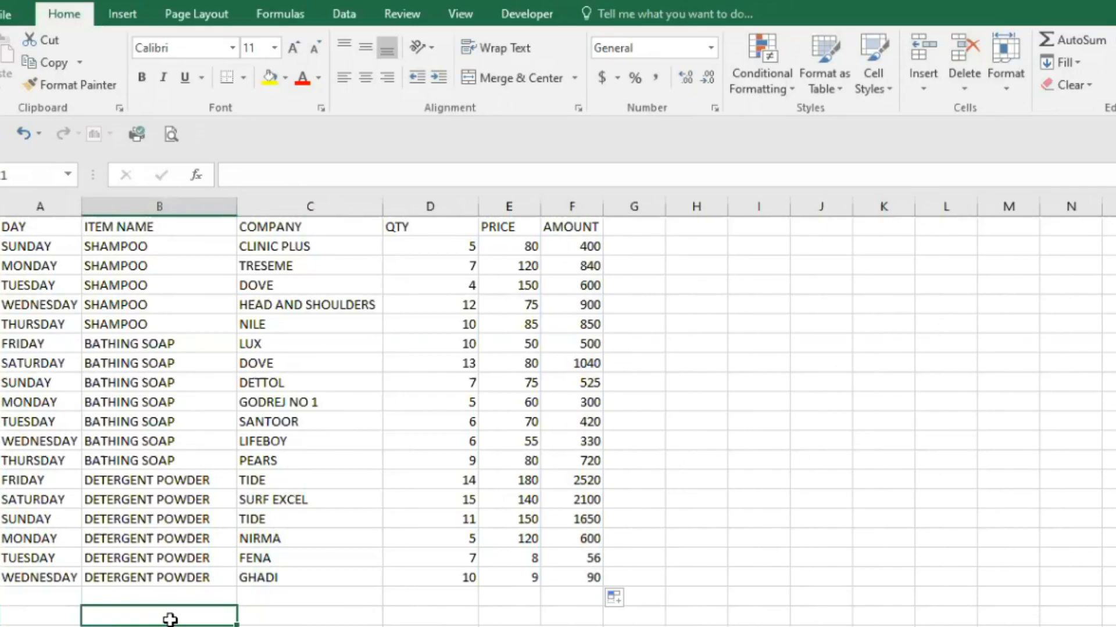
text(TOTAL)
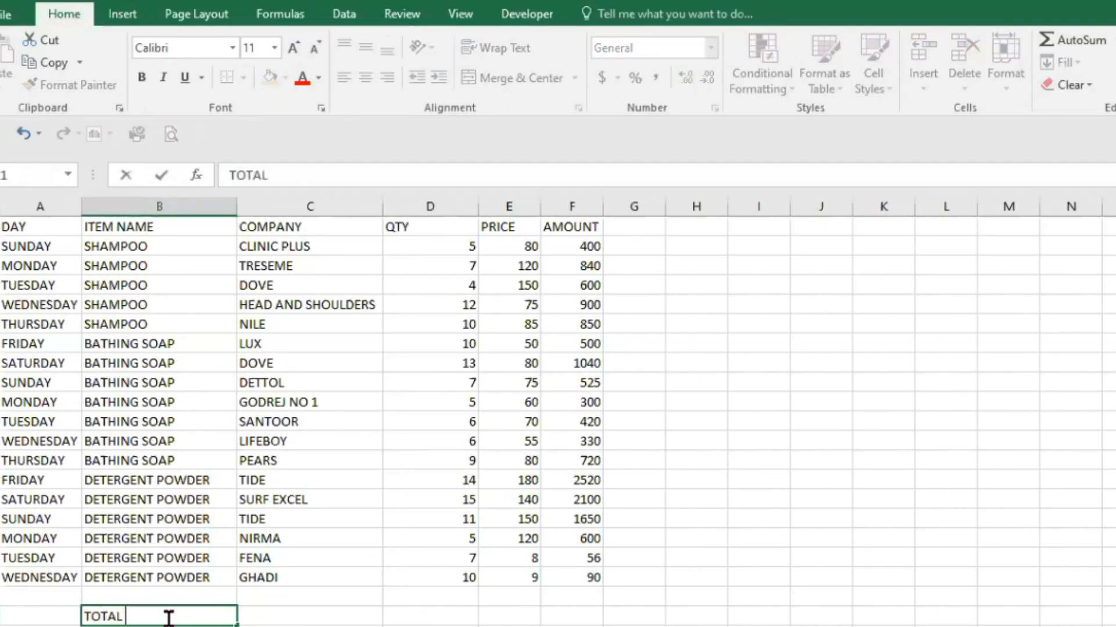
text( QUANTI)
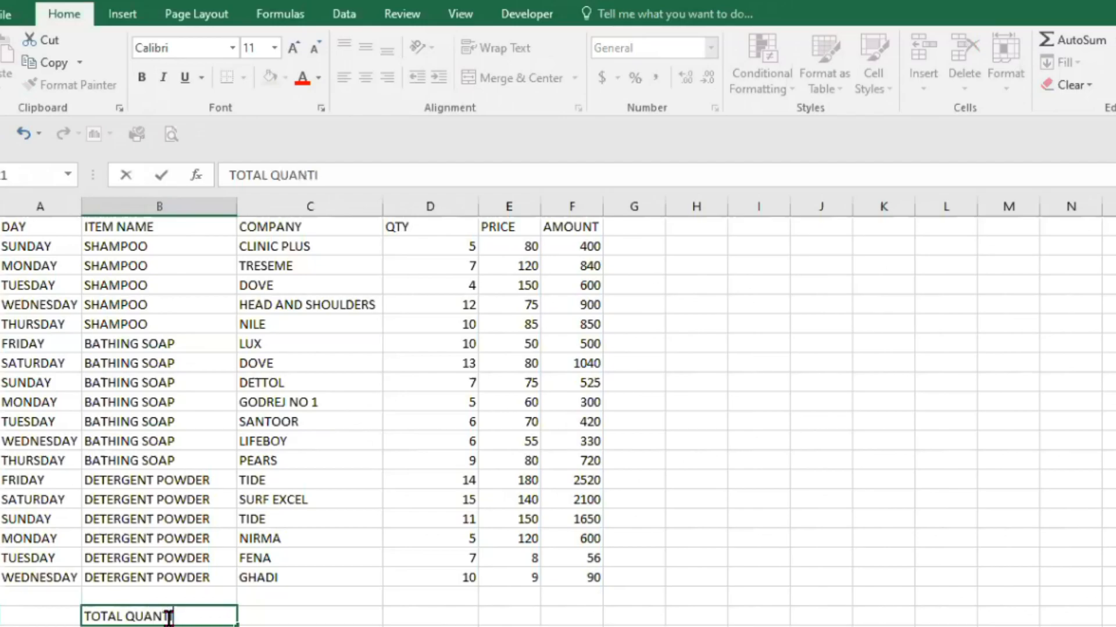
text(TY SOLD)
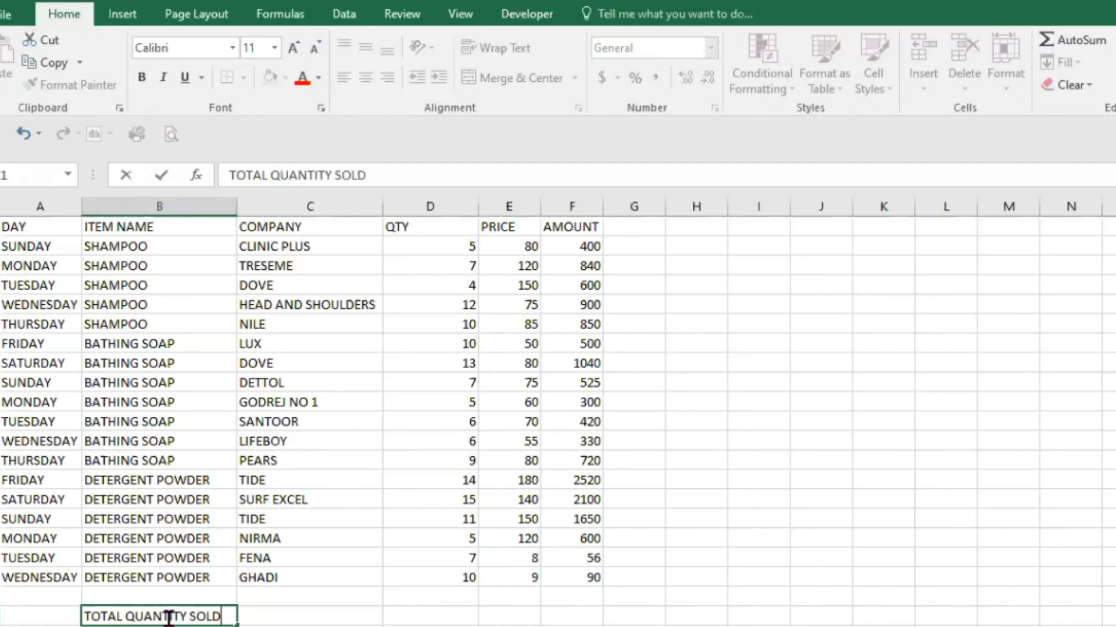
Step: Sum the QTY column in cell C21 with the formula =SUBTOTAL(9,D2:D19)
click(305, 618)
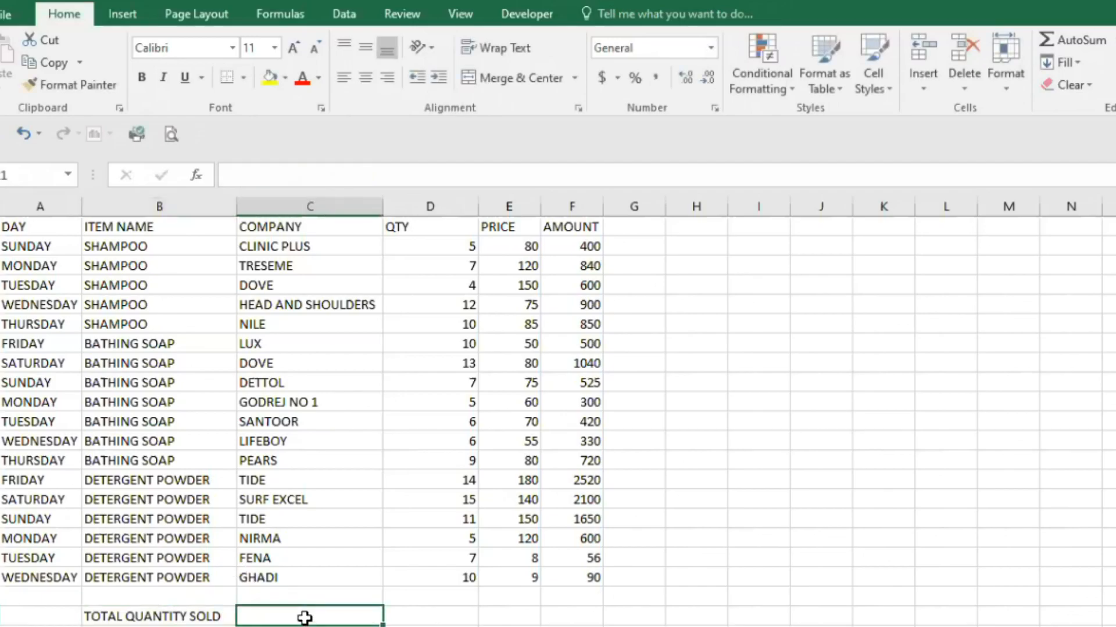
text(=)
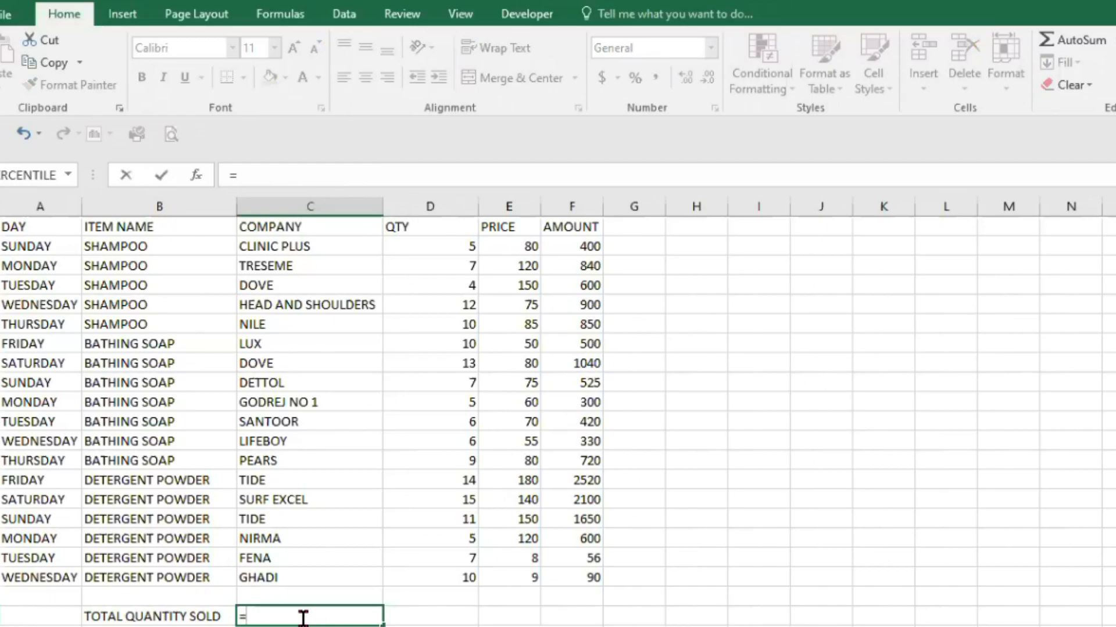
text(SUBTOTAL)
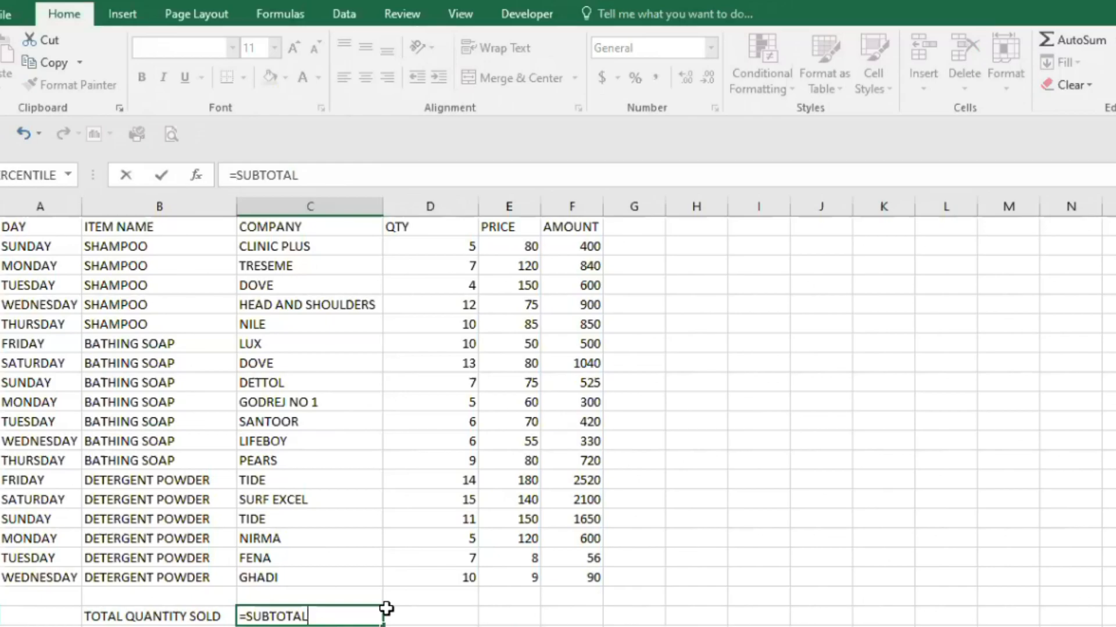
text(()
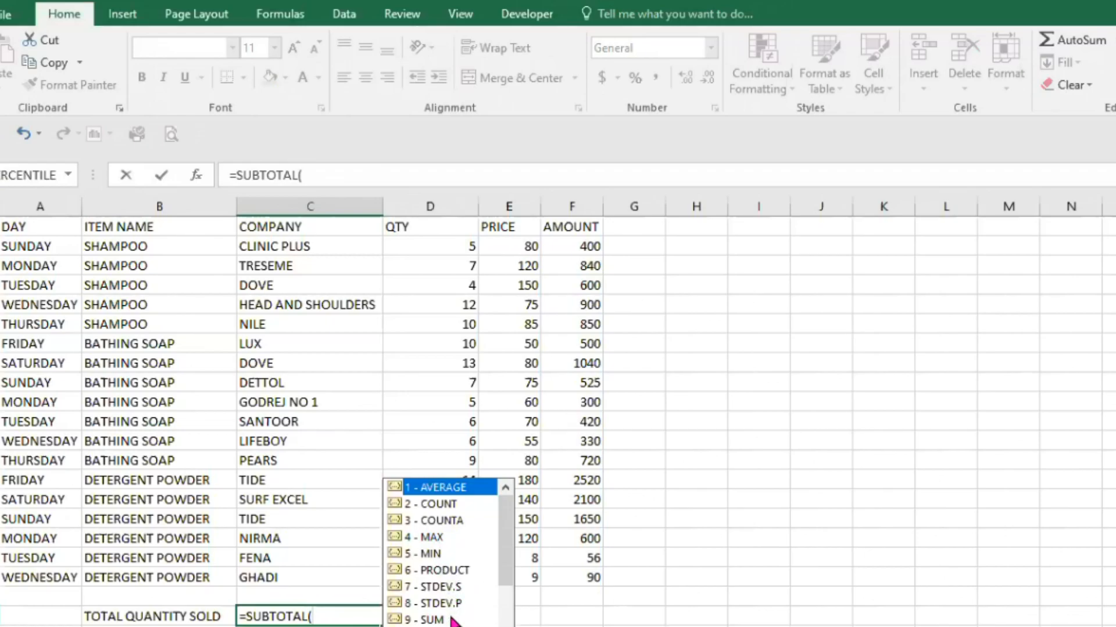
mouse_move(501, 580)
mouse_down()
mouse_move(503, 626)
mouse_move(505, 563)
mouse_up()
text(9,)
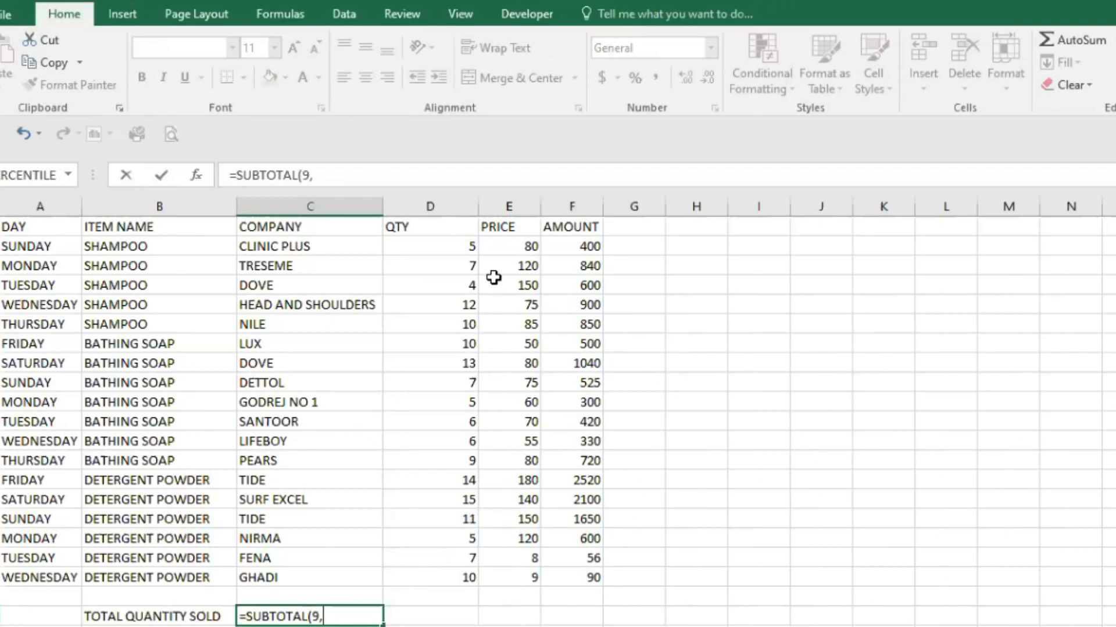
click(459, 244)
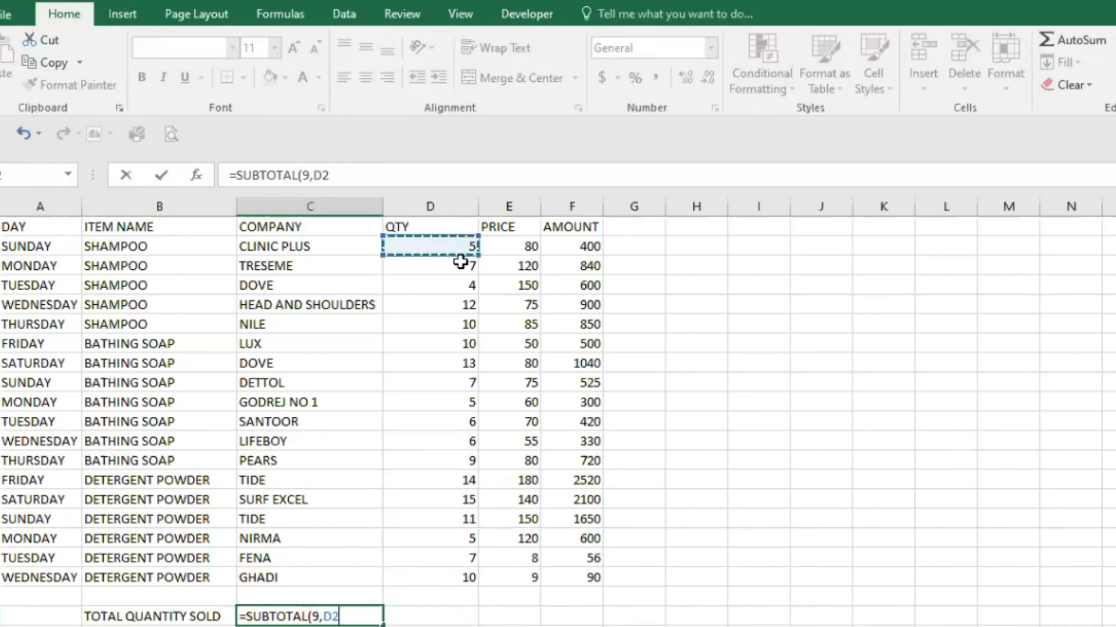
click(460, 576)
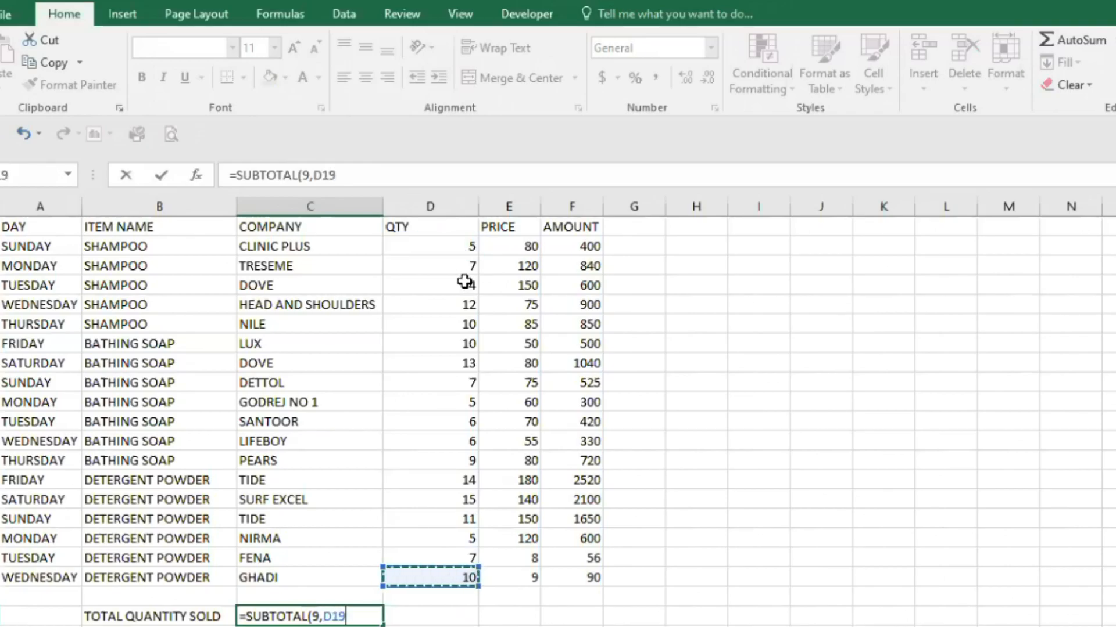
click(437, 244)
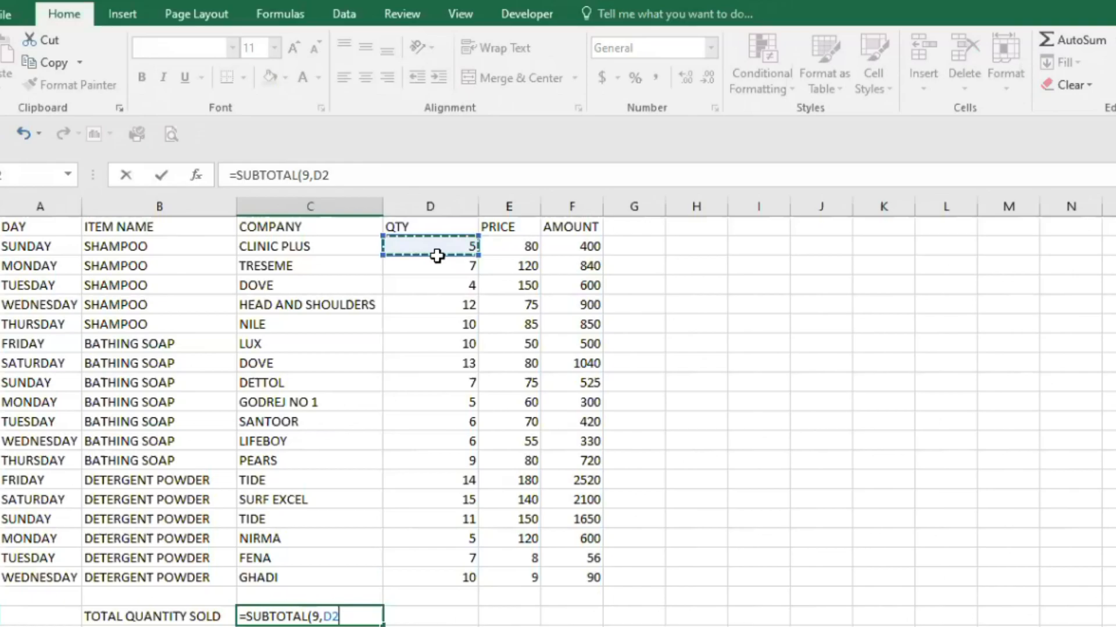
drag(437, 255, 436, 577)
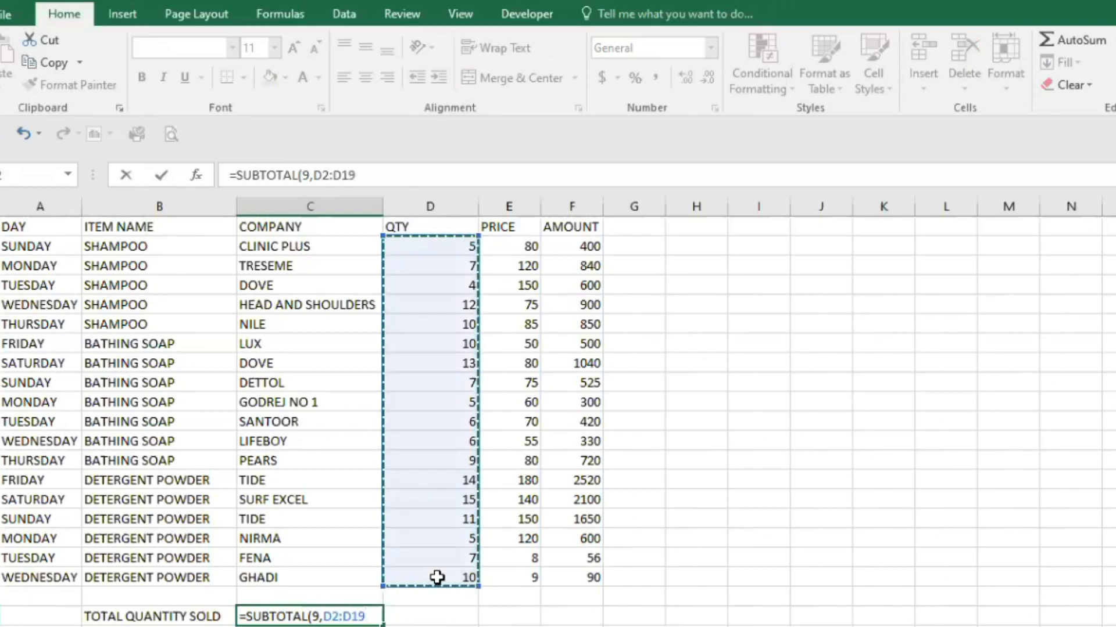
text())
key(Return)
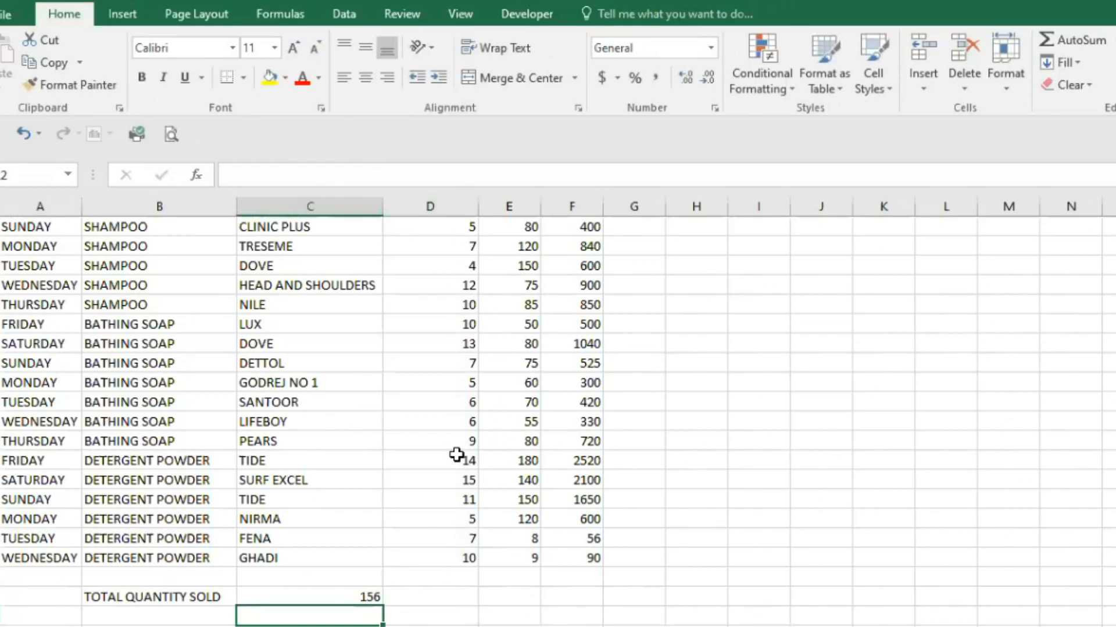
Step: Enter the label TOTAL AMOUNT in cell D21, beside the total quantity result
click(428, 598)
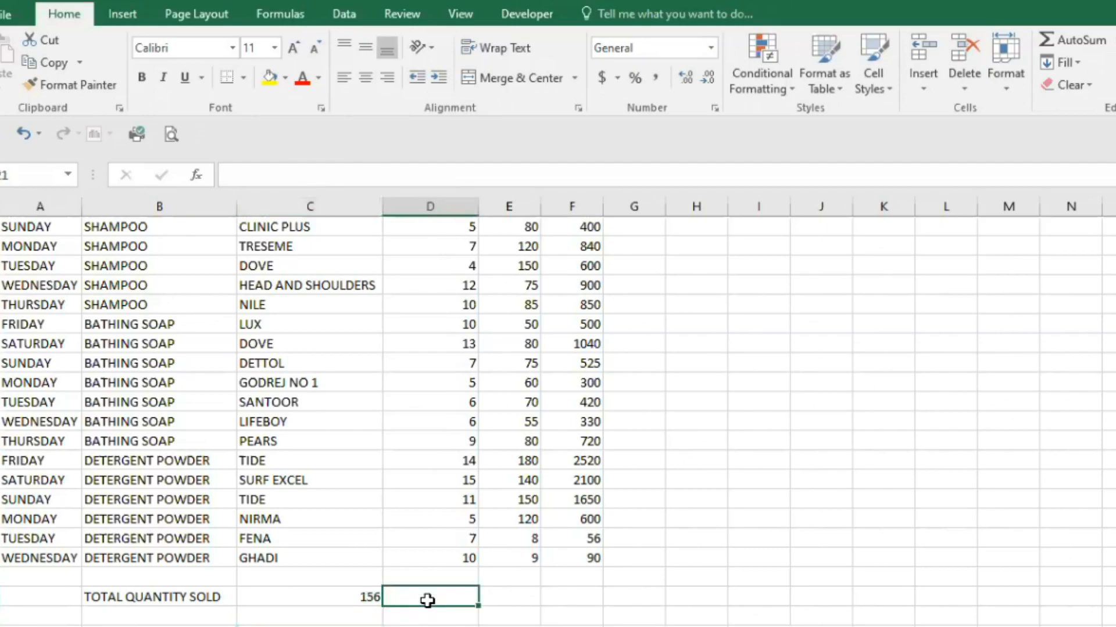
text(TOTA)
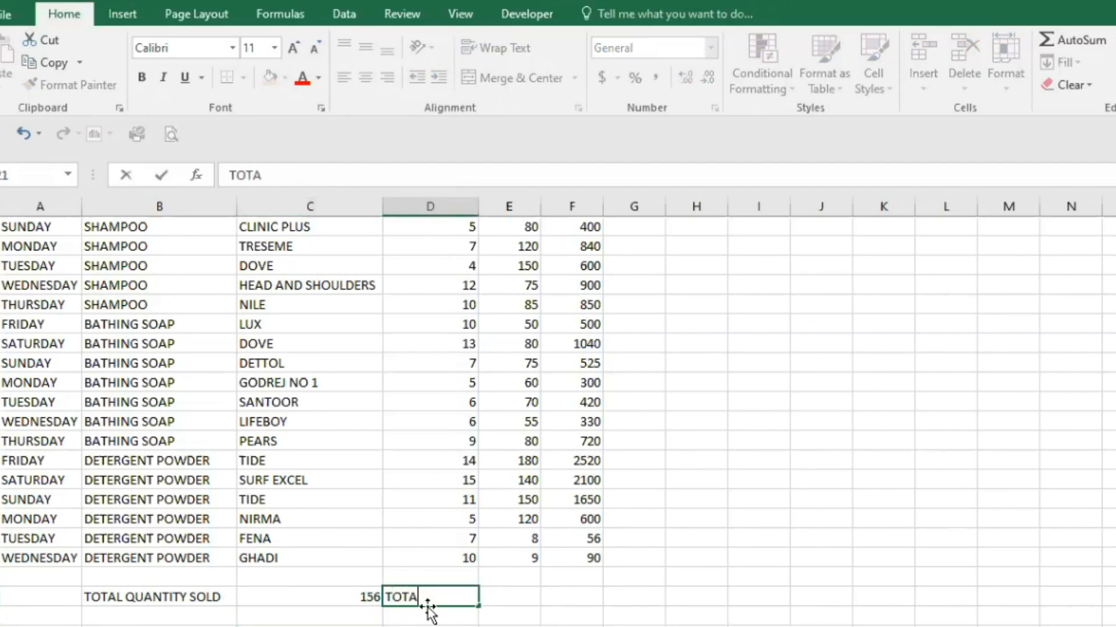
text(L AMOUNT)
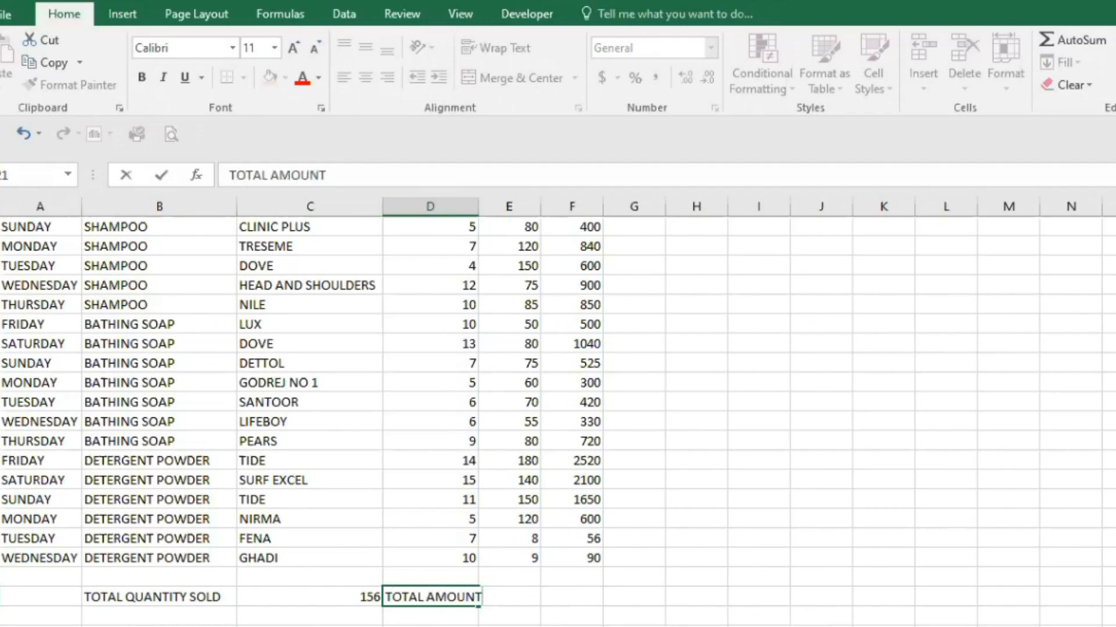
click(706, 601)
Step: Auto-fit the widths of columns E and D to their contents
click(495, 605)
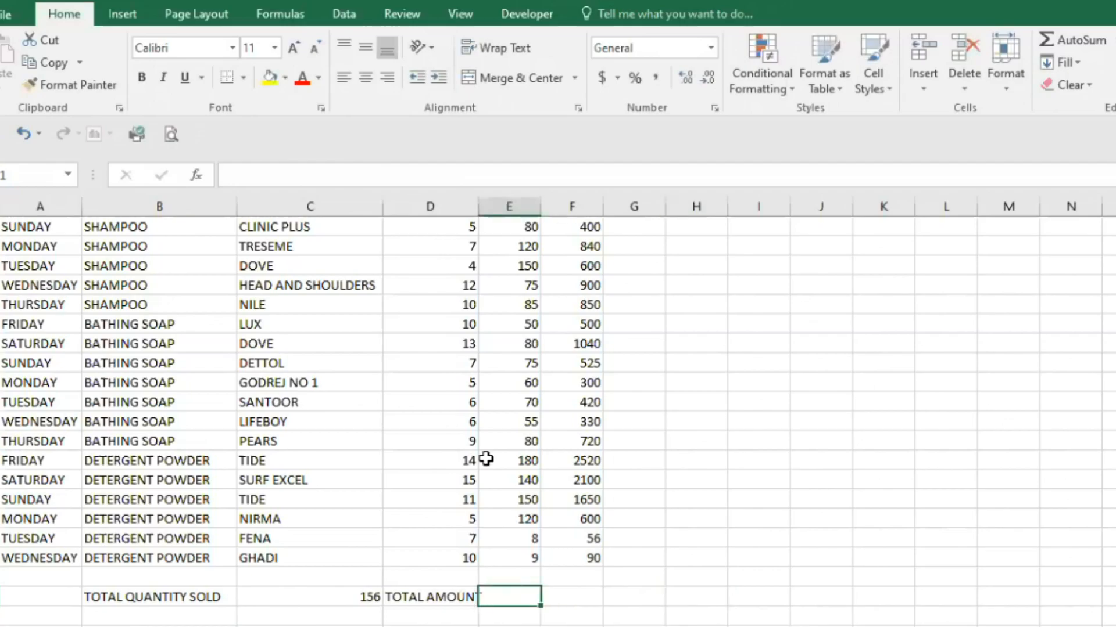
double_click(537, 206)
click(757, 581)
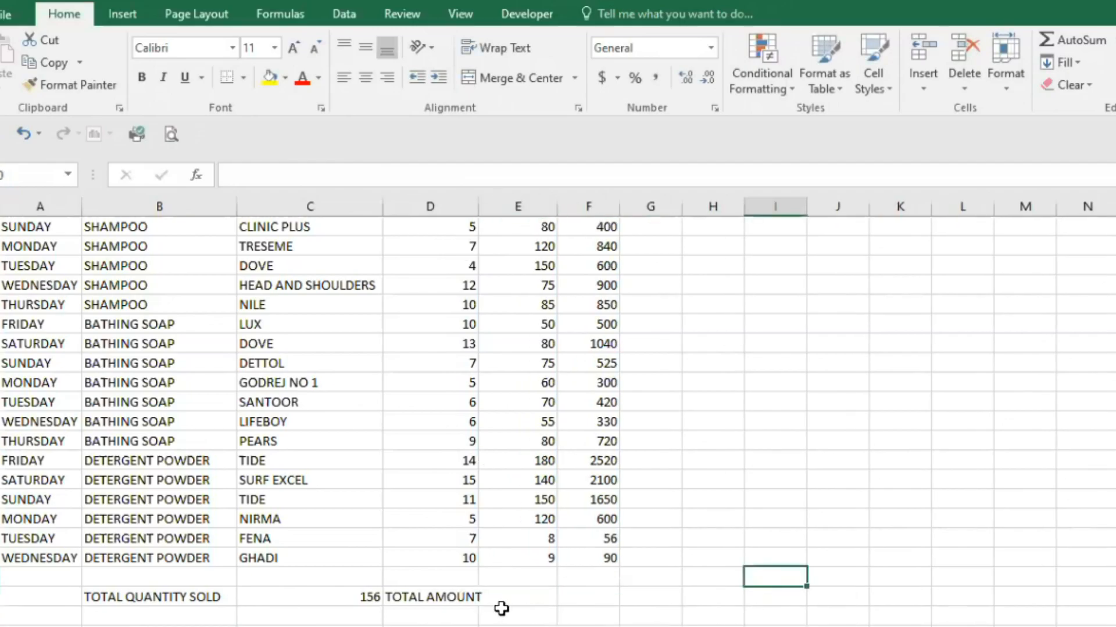
double_click(477, 207)
Step: Total the AMOUNT column in cell E21, beside the TOTAL AMOUNT label, with the formula =SUBTOTAL(9,F2:F19)
click(526, 593)
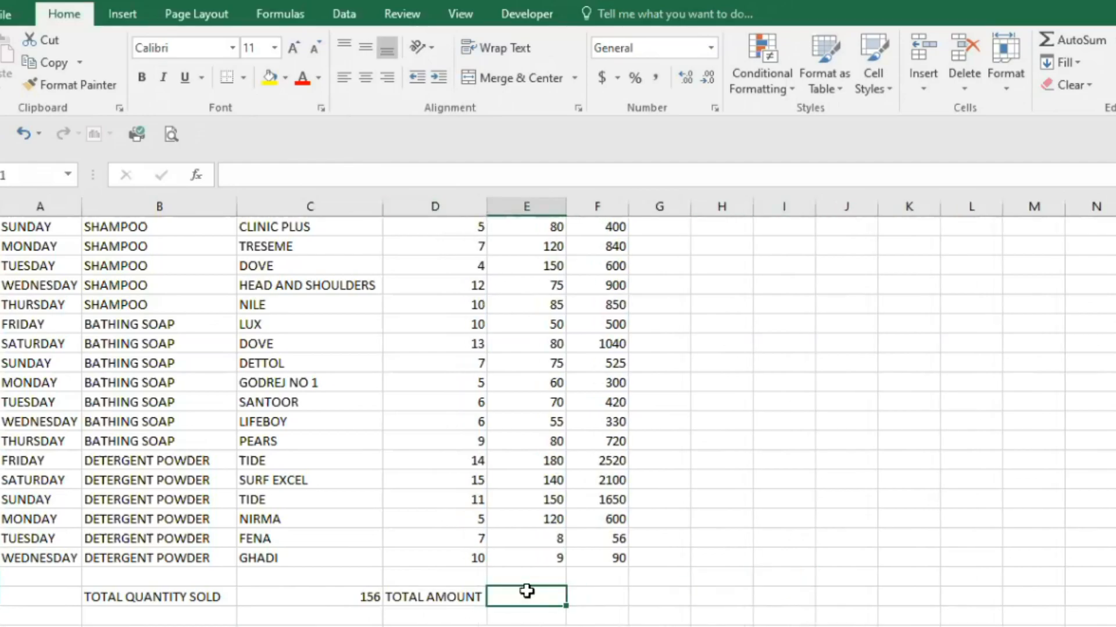
text(TO)
key(BackSpace)
key(BackSpace)
text(=)
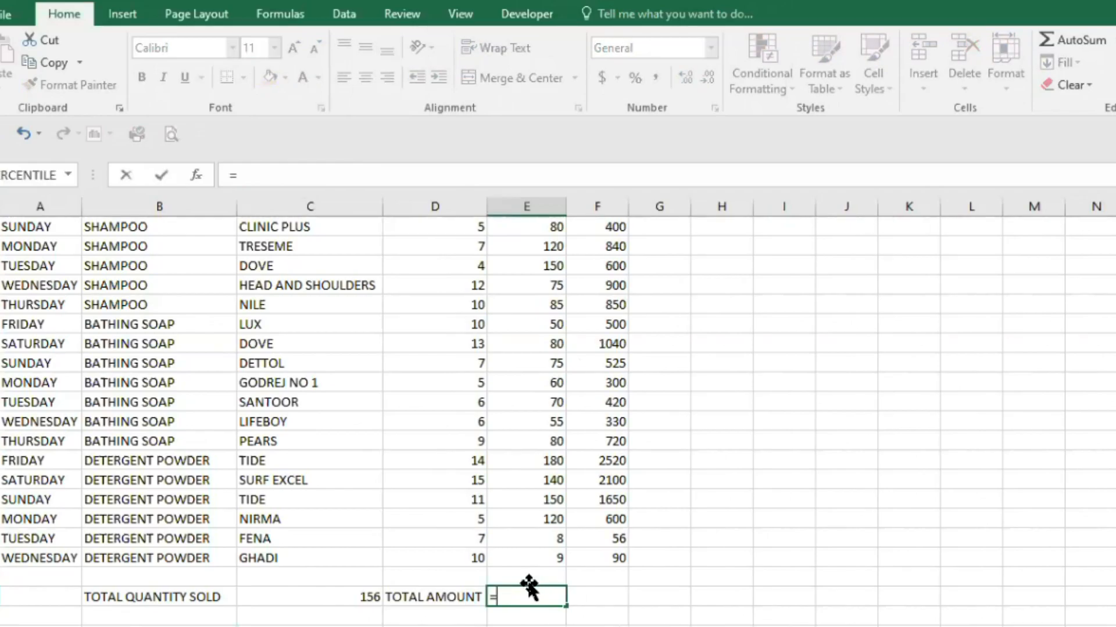
text(SUBTOTAL)
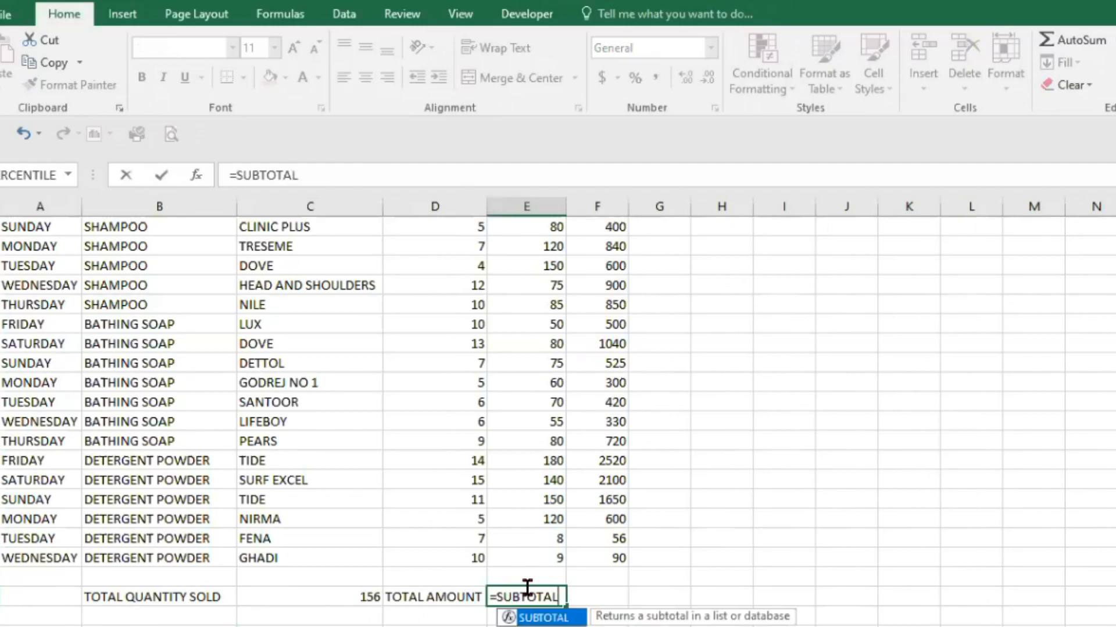
text(()
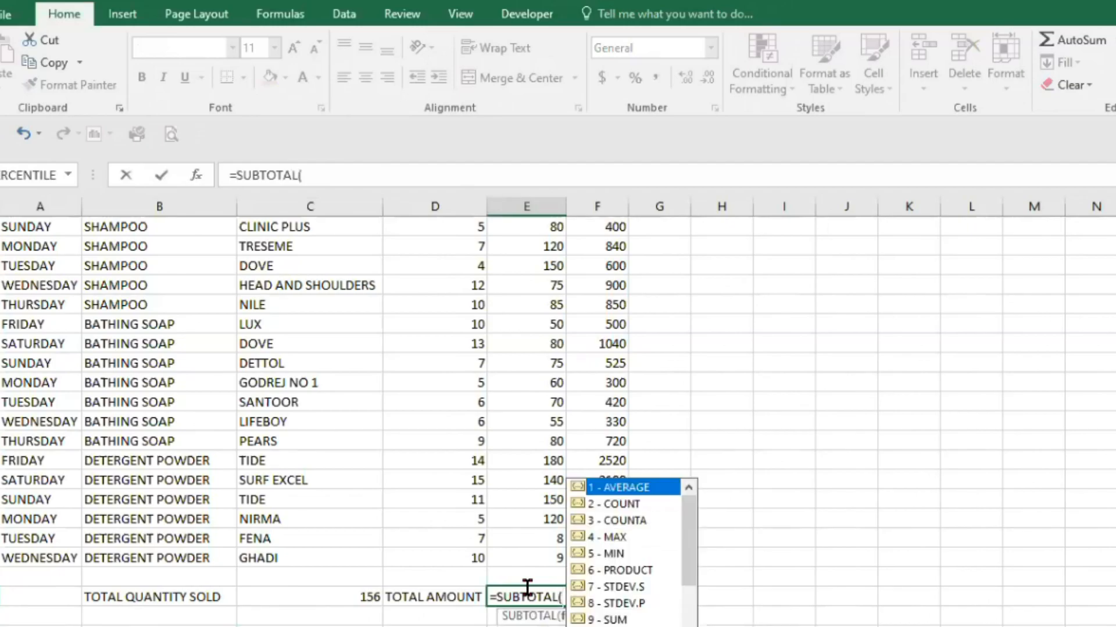
text(9)
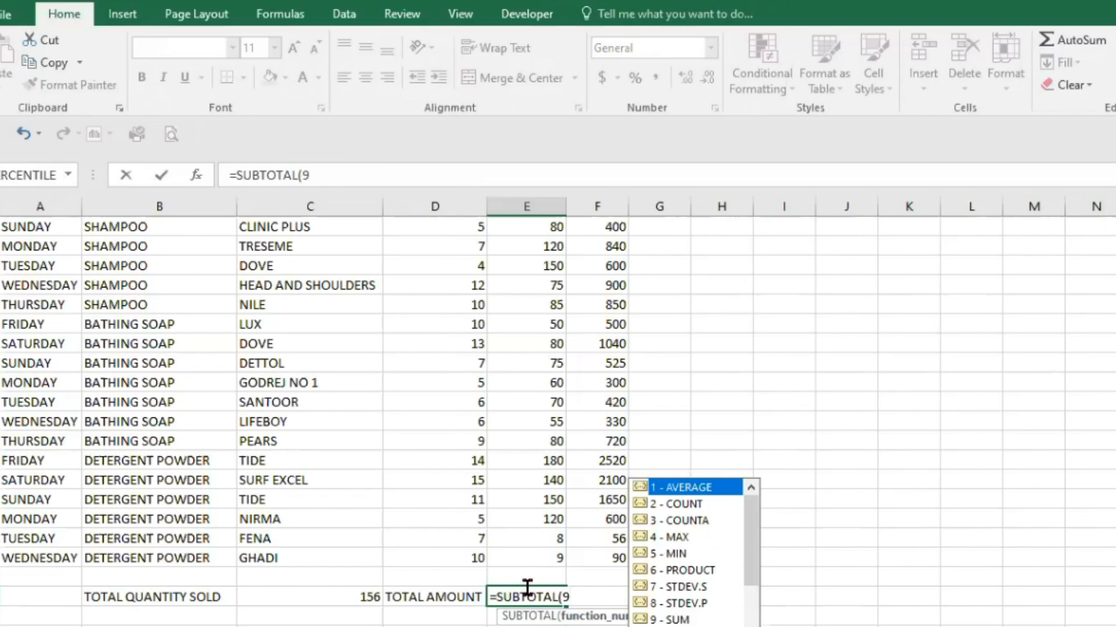
text(,)
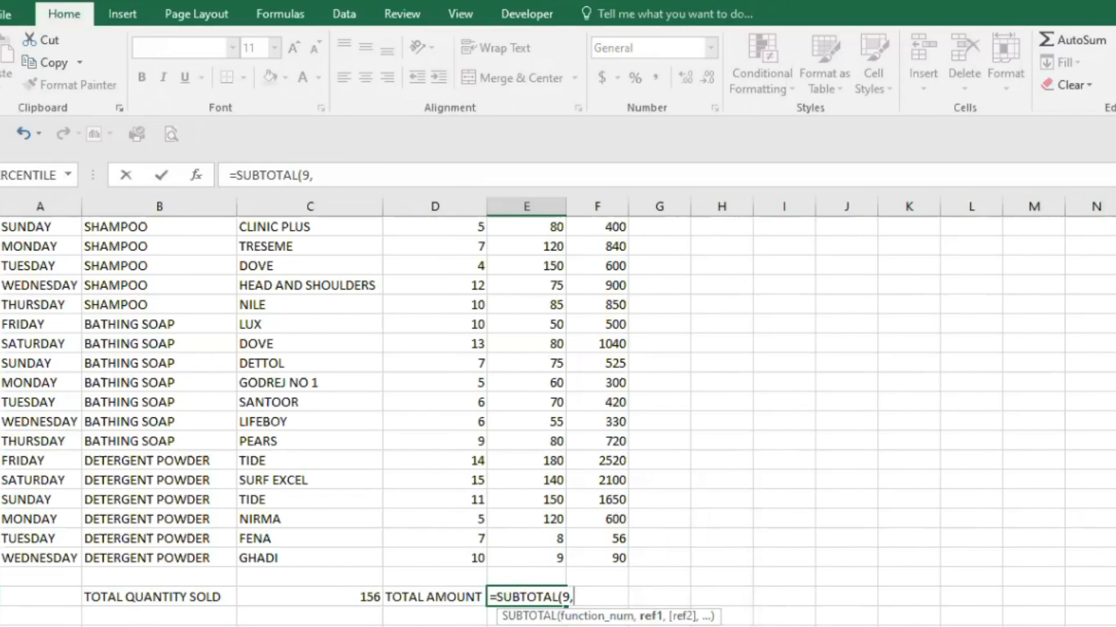
scroll(313, 424, up, 1)
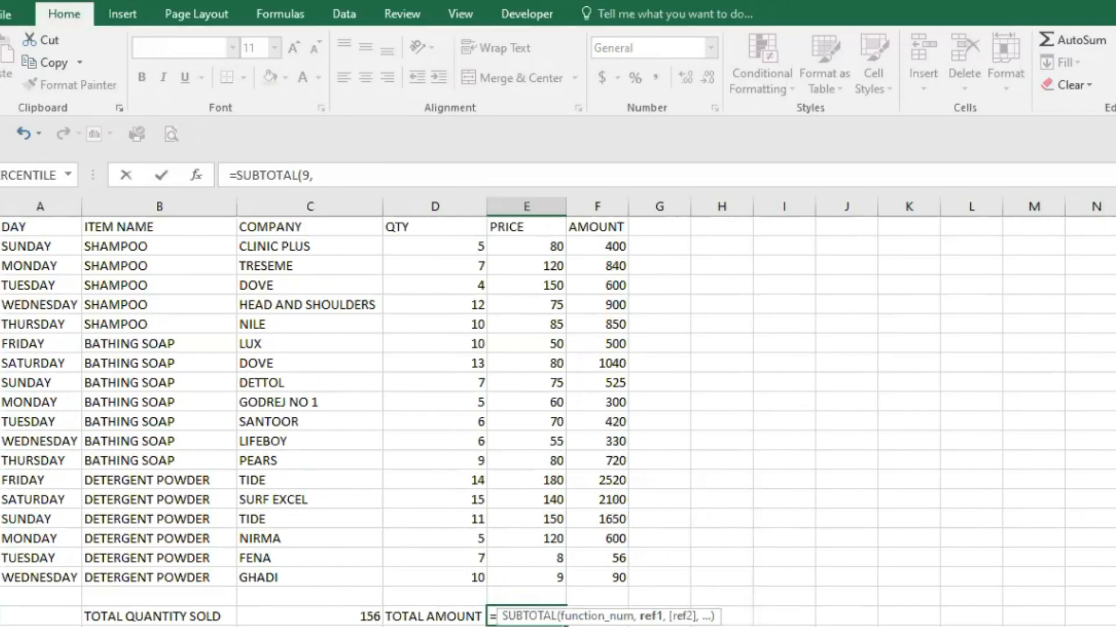
click(614, 253)
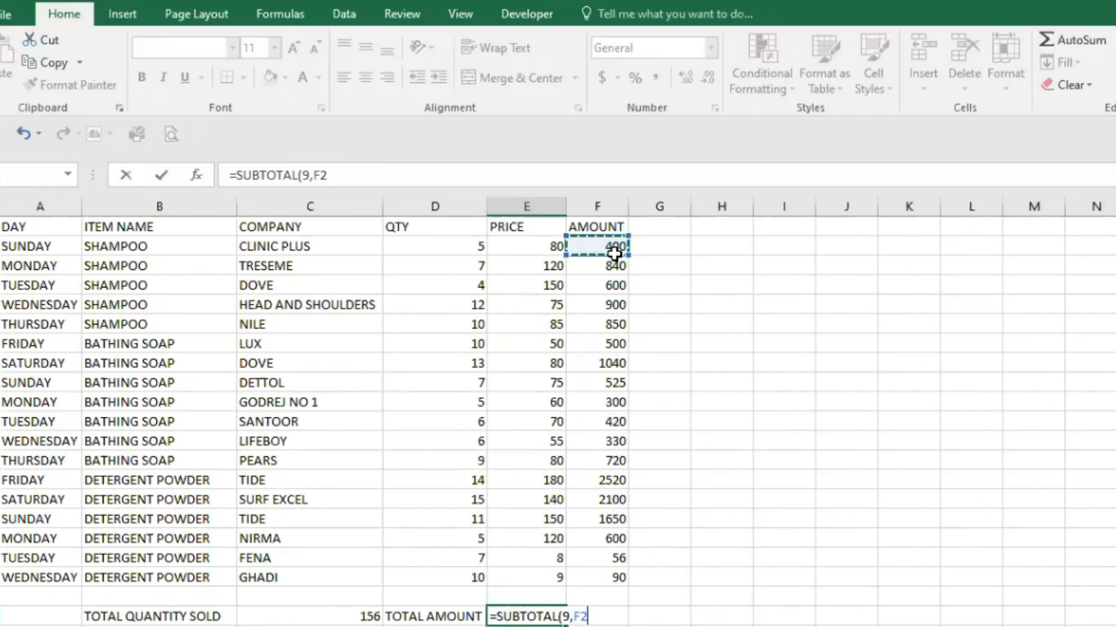
drag(614, 252, 605, 568)
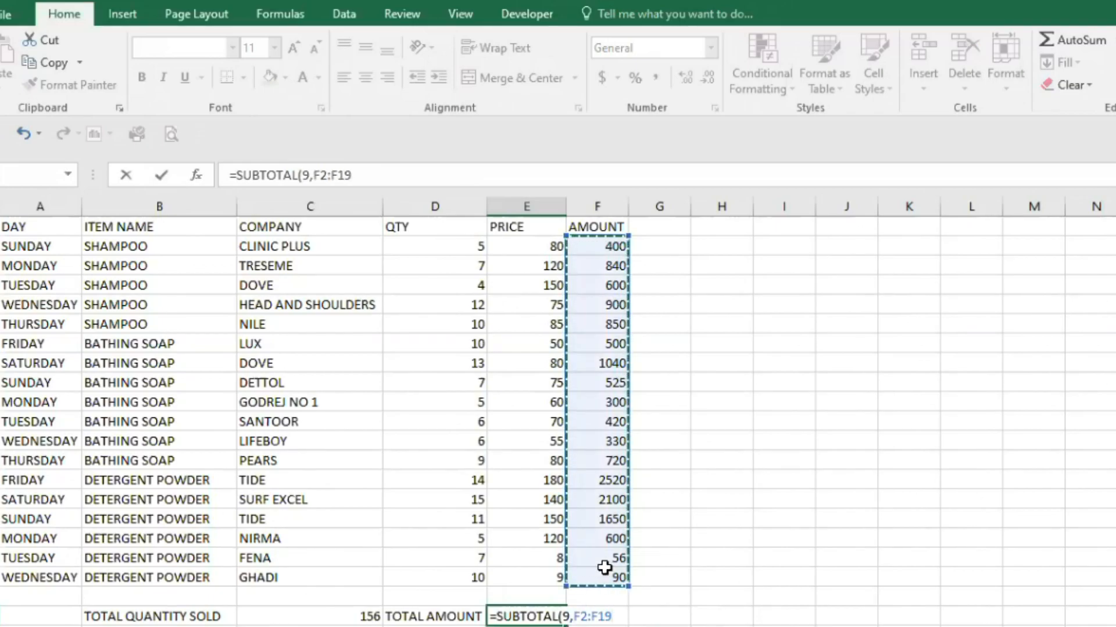
text())
key(Return)
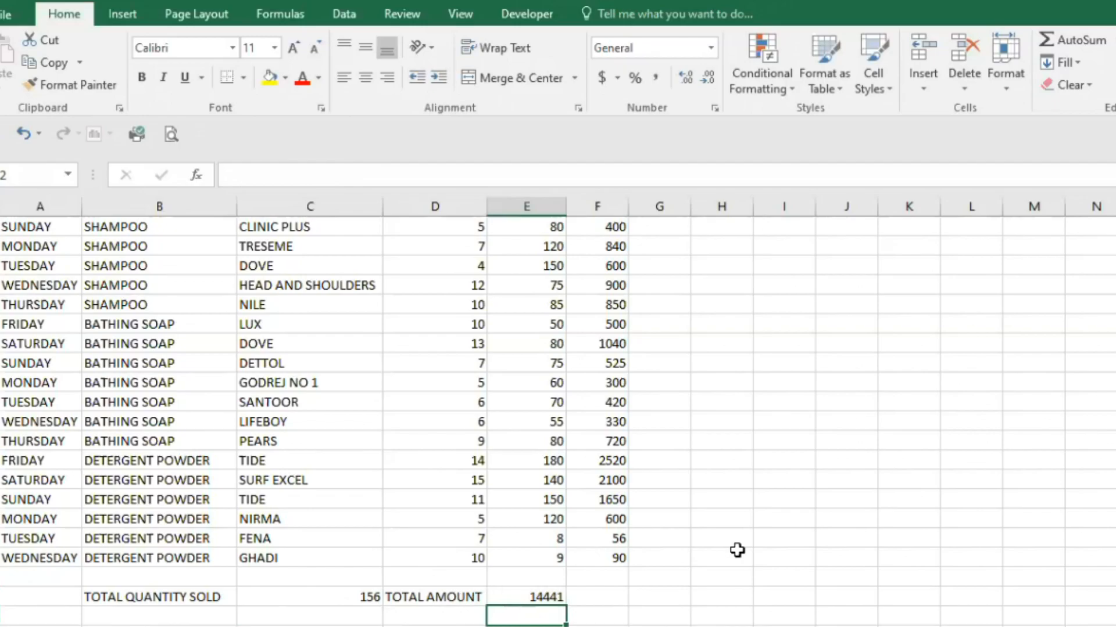
Step: Convert the sales data in A1:F19 into a table with headers, leaving out the totals row
scroll(670, 393, up, 1)
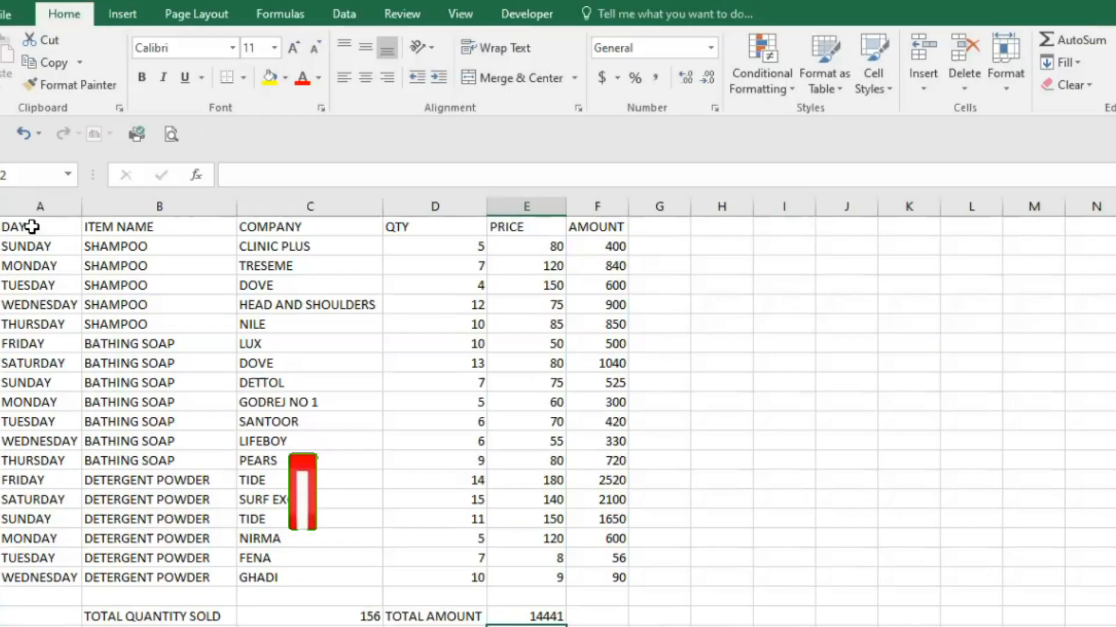
drag(32, 226, 573, 575)
click(574, 576)
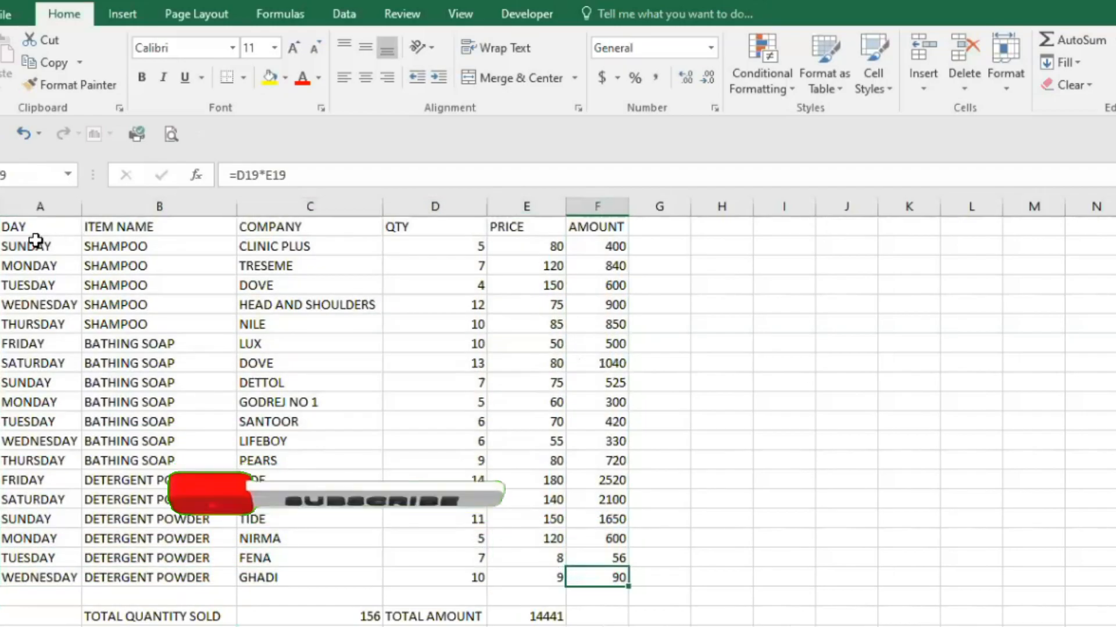
click(20, 228)
mouse_move(21, 228)
mouse_down()
mouse_move(229, 403)
mouse_move(584, 576)
mouse_up()
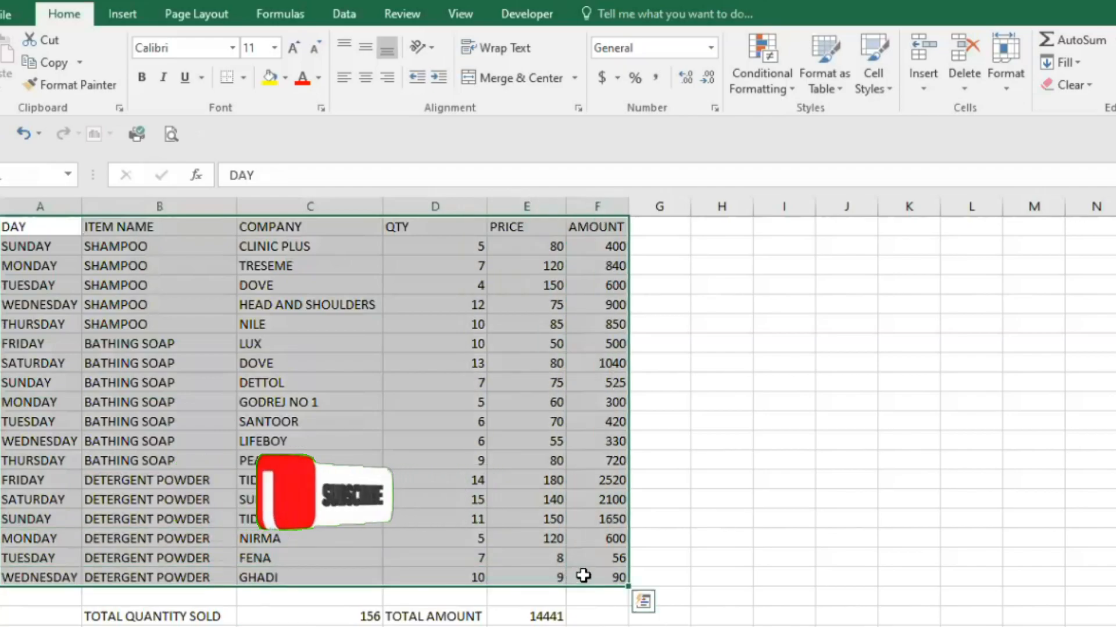
click(122, 15)
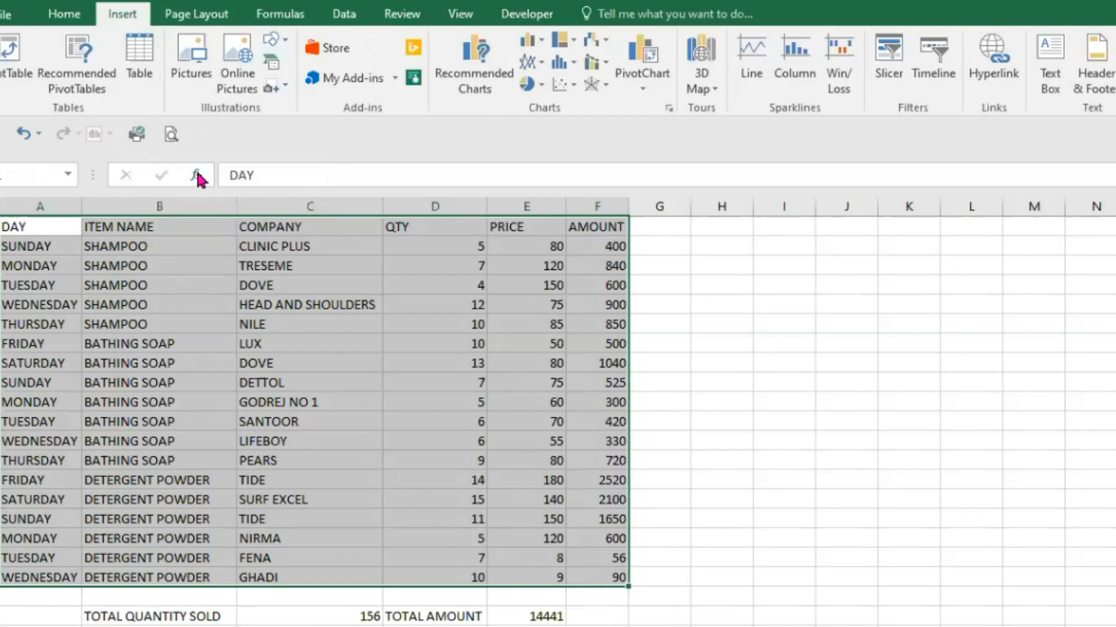
key(ctrl+t)
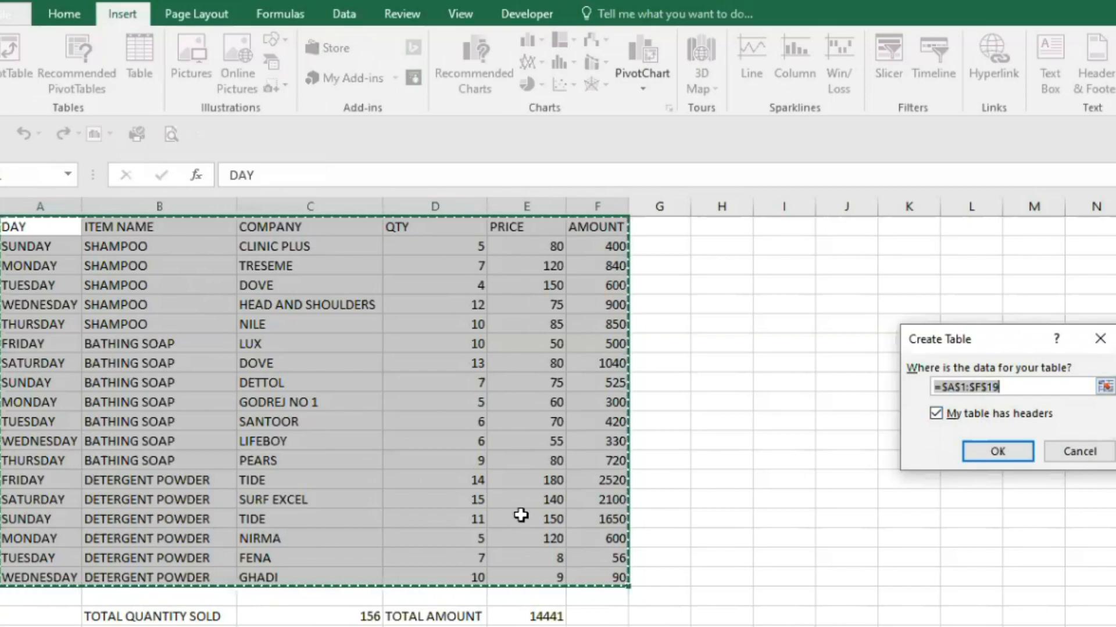
click(1002, 457)
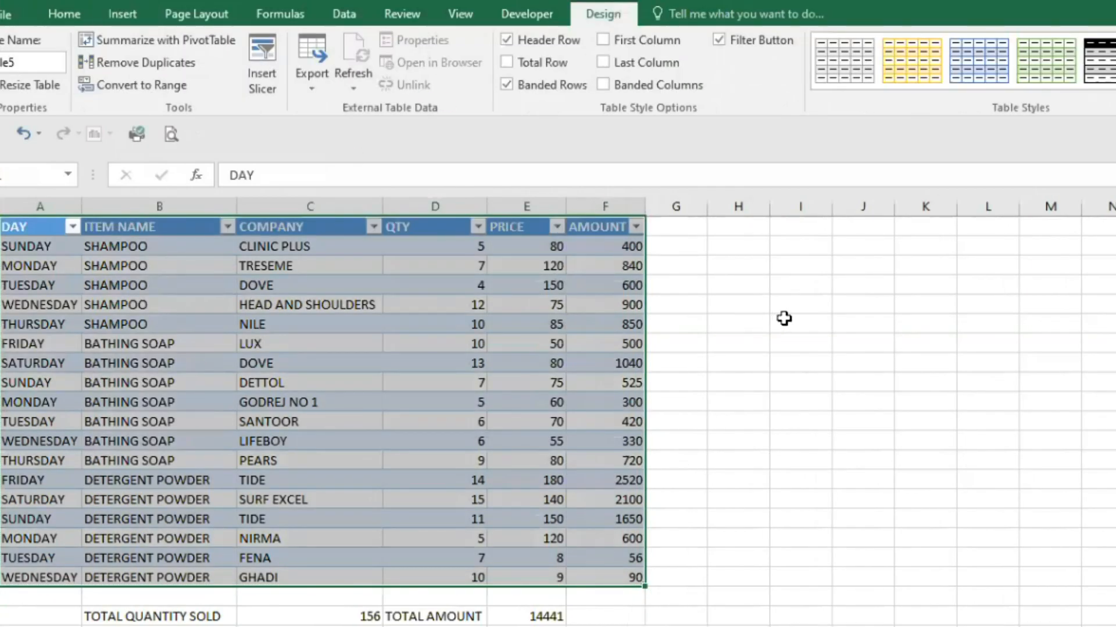
Step: Apply the green light table style with a solid header and horizontal row lines to the sales table
click(784, 319)
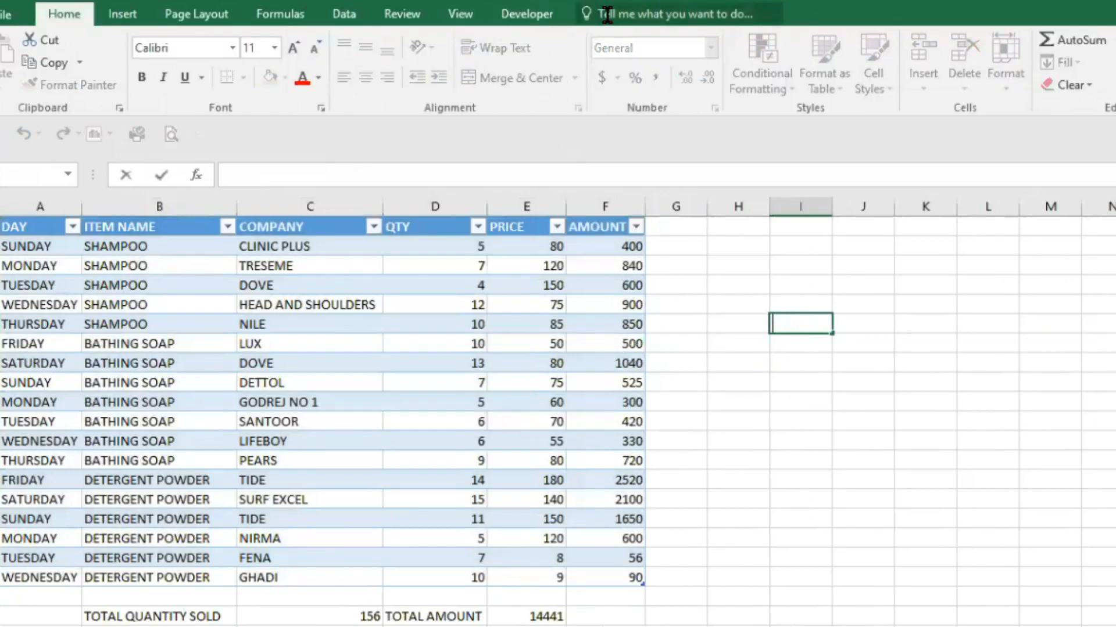
click(291, 378)
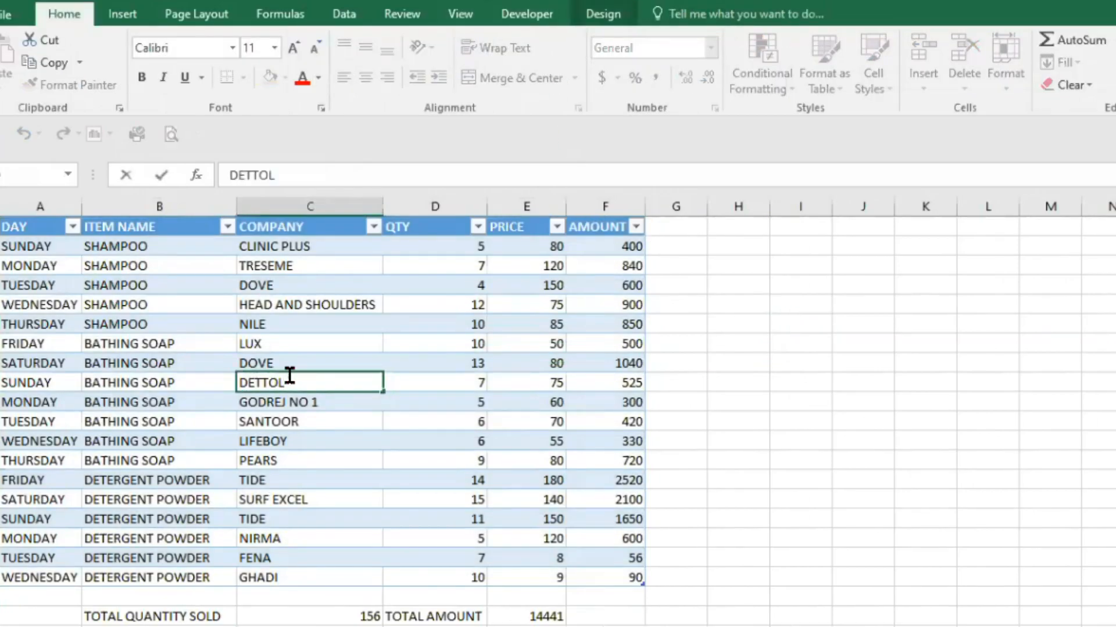
click(180, 272)
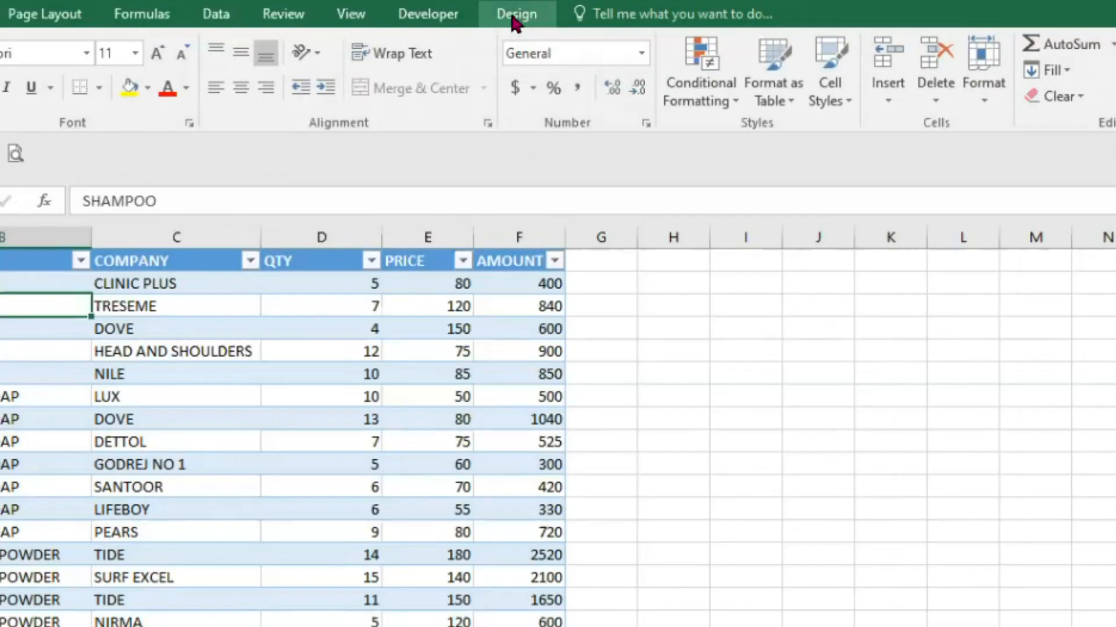
click(598, 14)
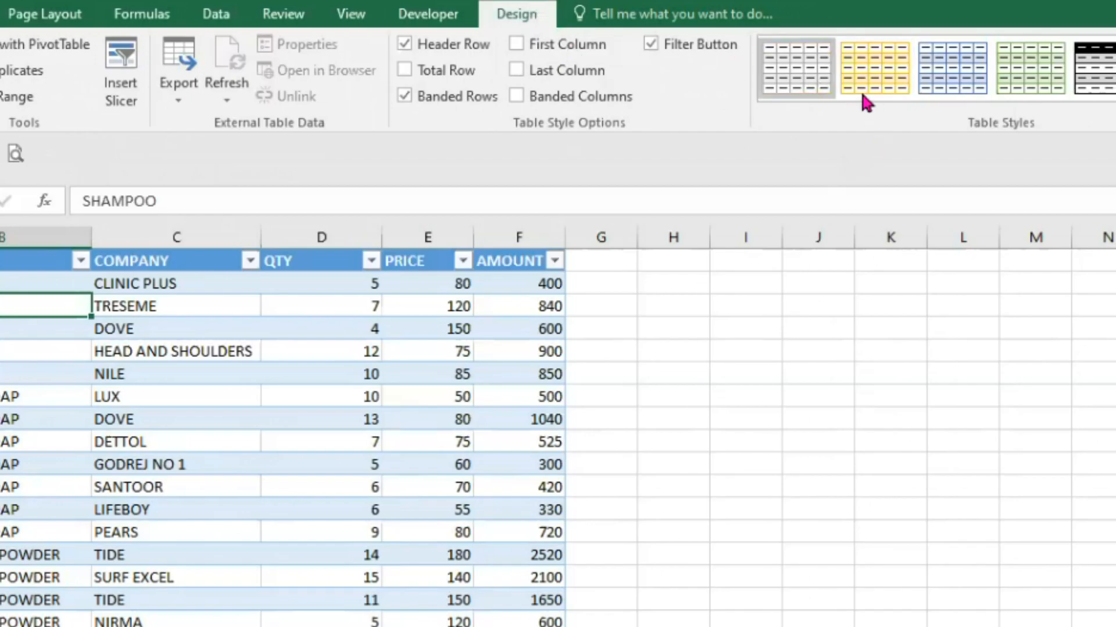
click(1088, 77)
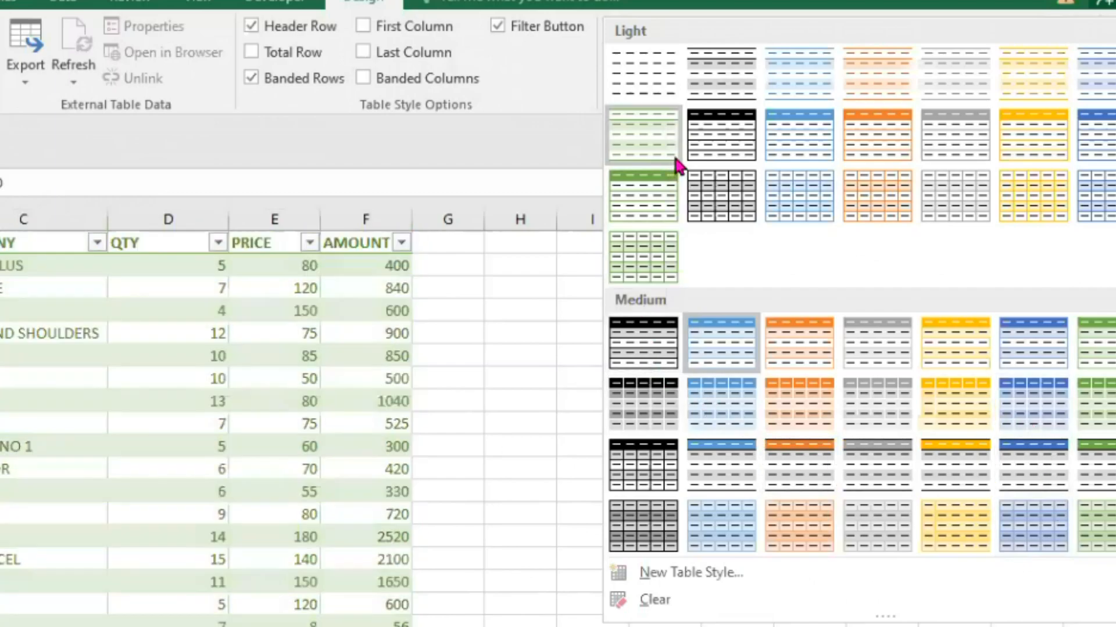
click(643, 199)
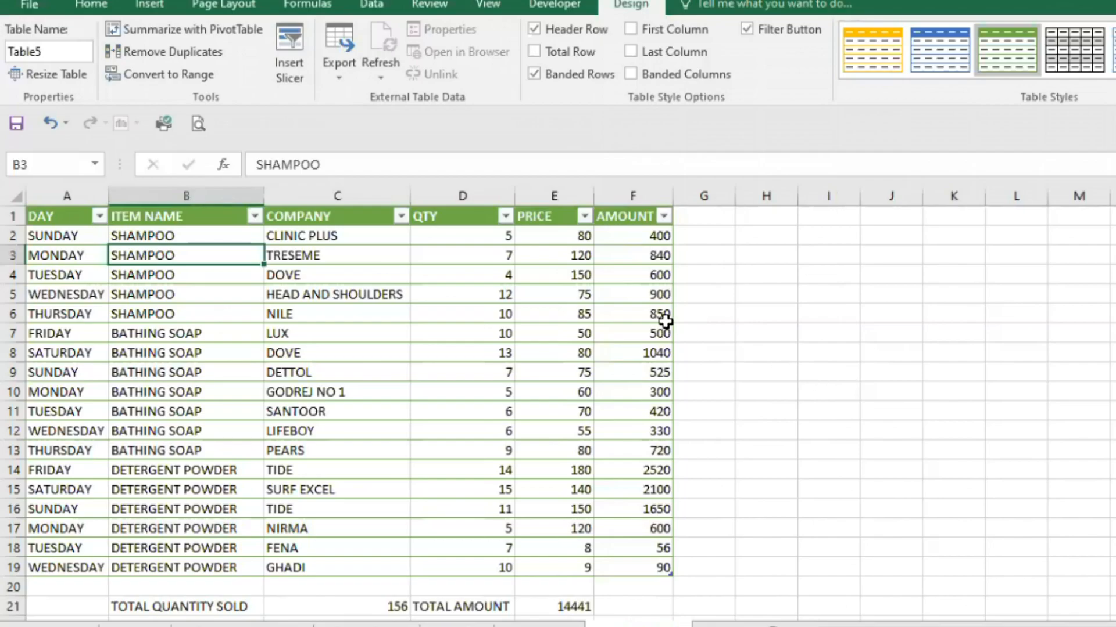
Step: Insert slicers for the DAY, ITEM NAME and COMPANY fields of the table
click(295, 77)
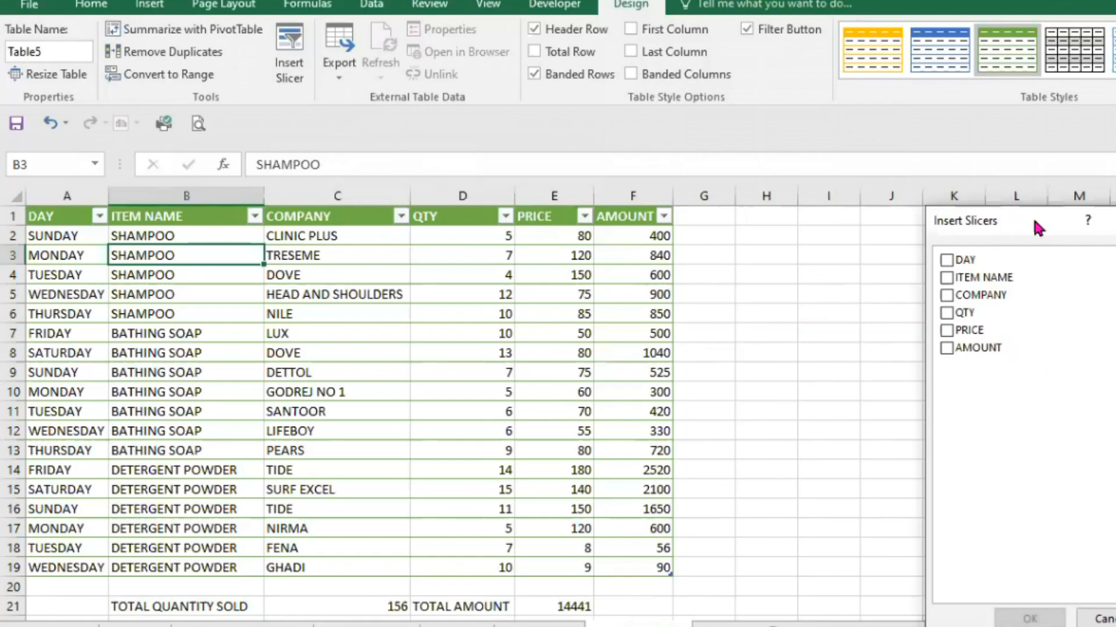
drag(1034, 222, 807, 181)
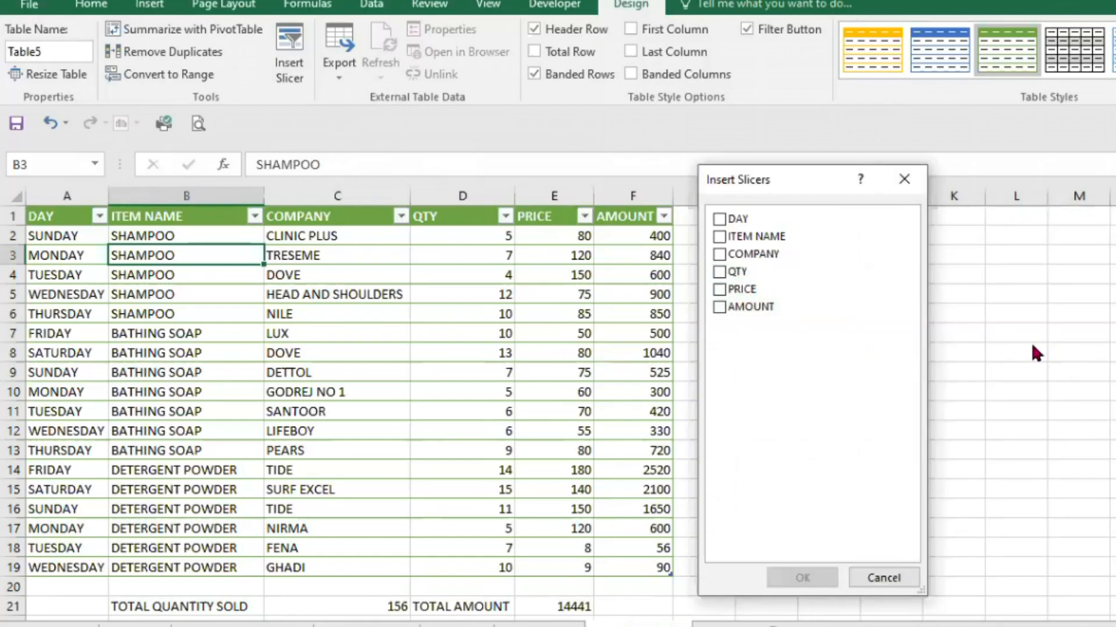
click(720, 221)
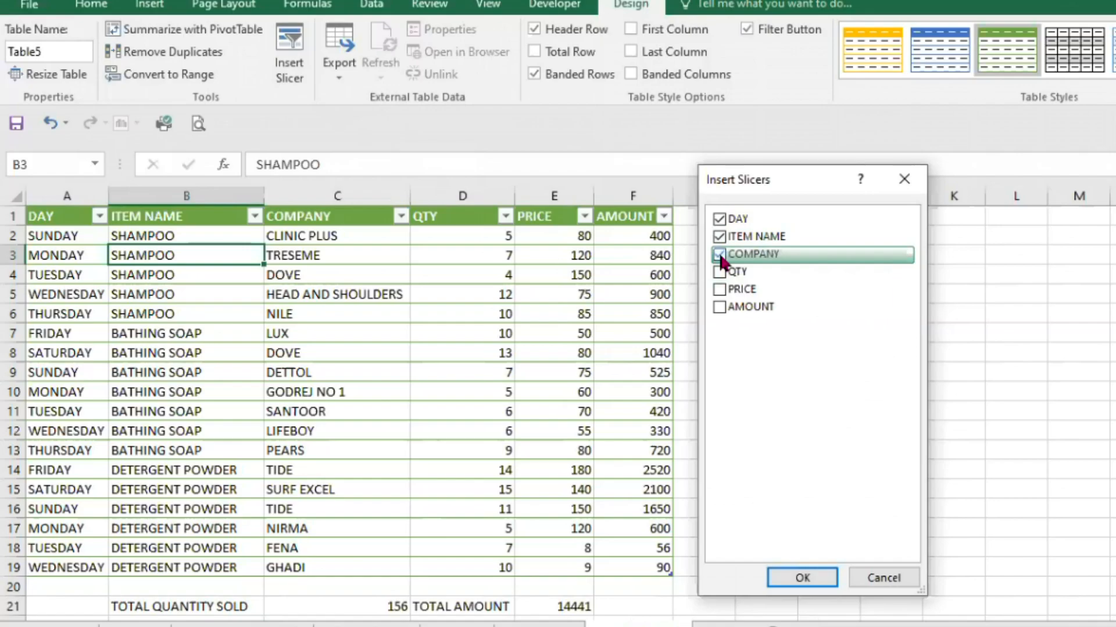
click(803, 578)
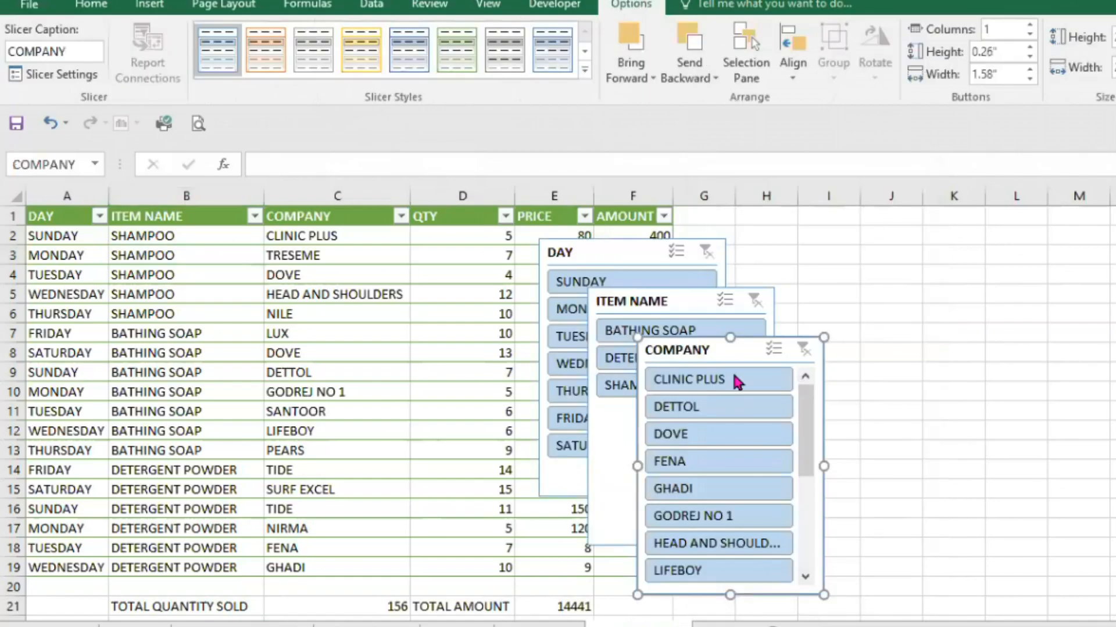
Step: Move the COMPANY and ITEM NAME slicers out of the overlapping stack and place them side by side in the empty columns beside the table
drag(714, 353, 1036, 236)
drag(675, 302, 859, 241)
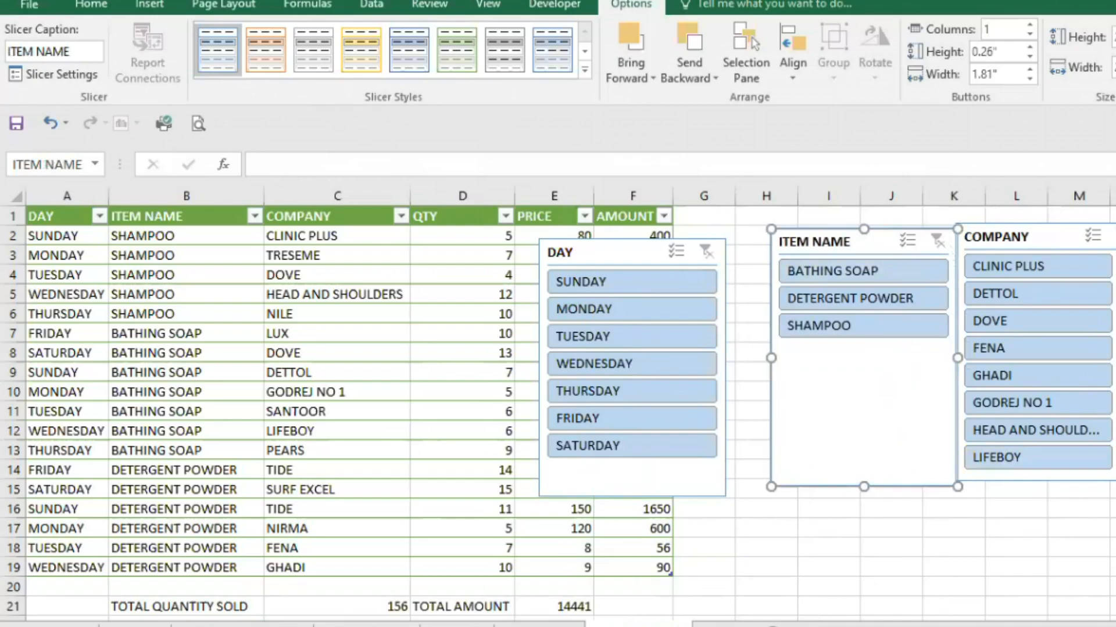
scroll(557, 405, down, 2)
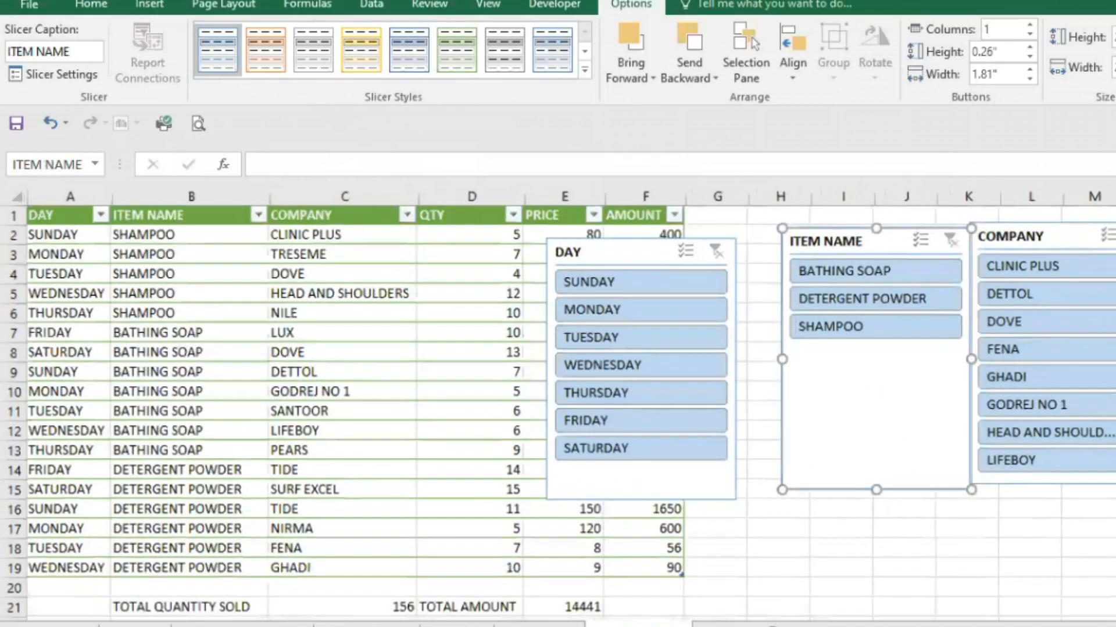
scroll(558, 404, up, 2)
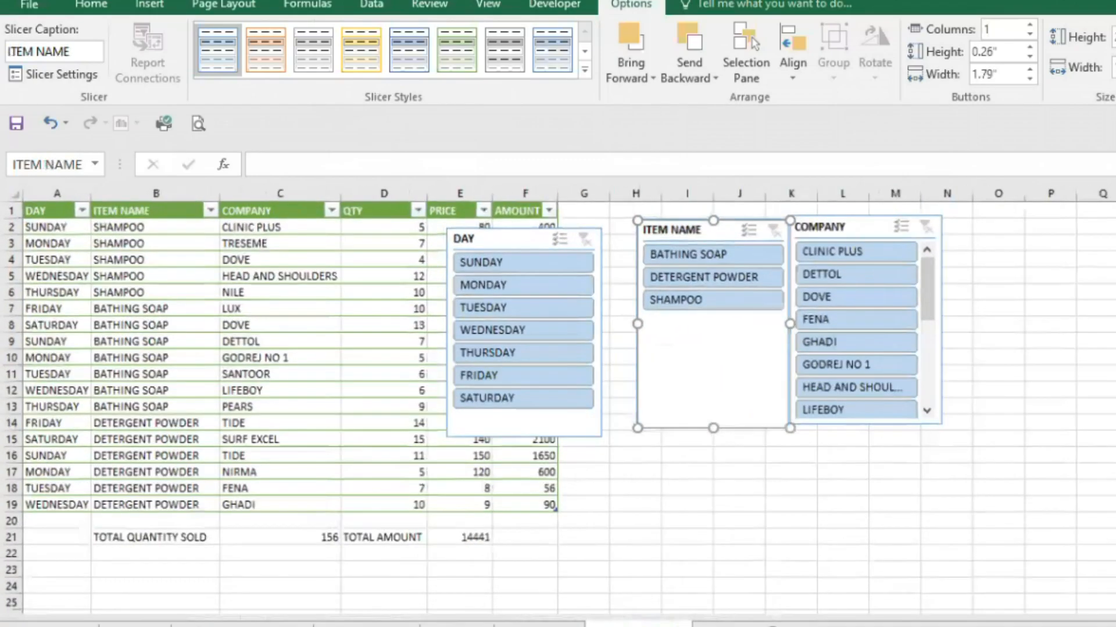
scroll(558, 405, down, 1)
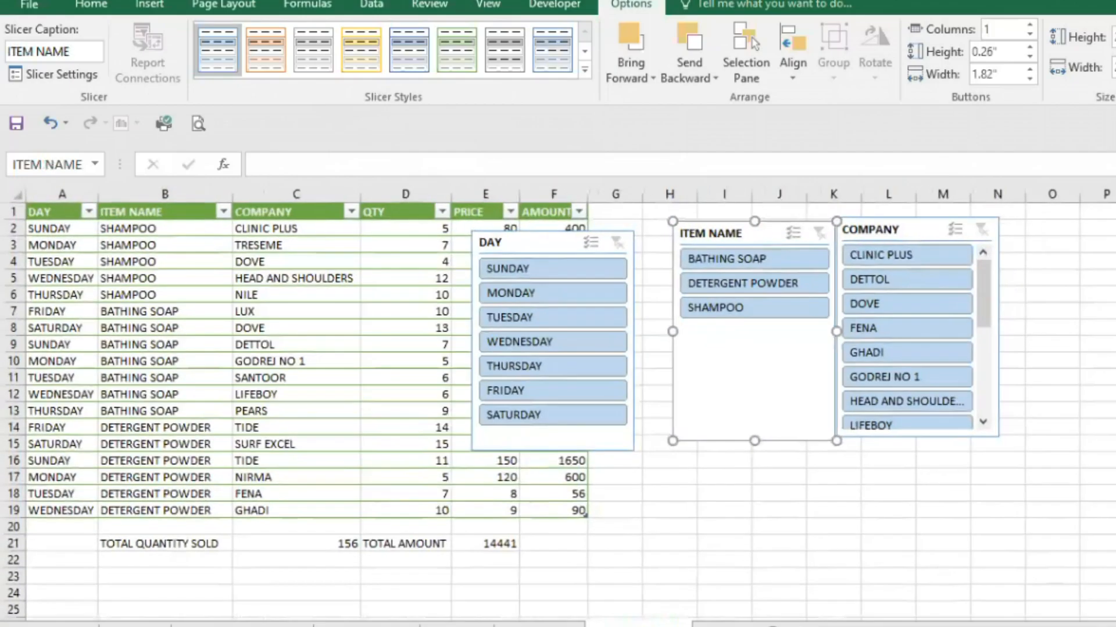
Step: Space the DAY, ITEM NAME and COMPANY slicers in a row beside the table, clear of the AMOUNT column and each other
drag(883, 228, 948, 227)
drag(765, 230, 819, 229)
drag(539, 243, 640, 235)
drag(985, 232, 1076, 227)
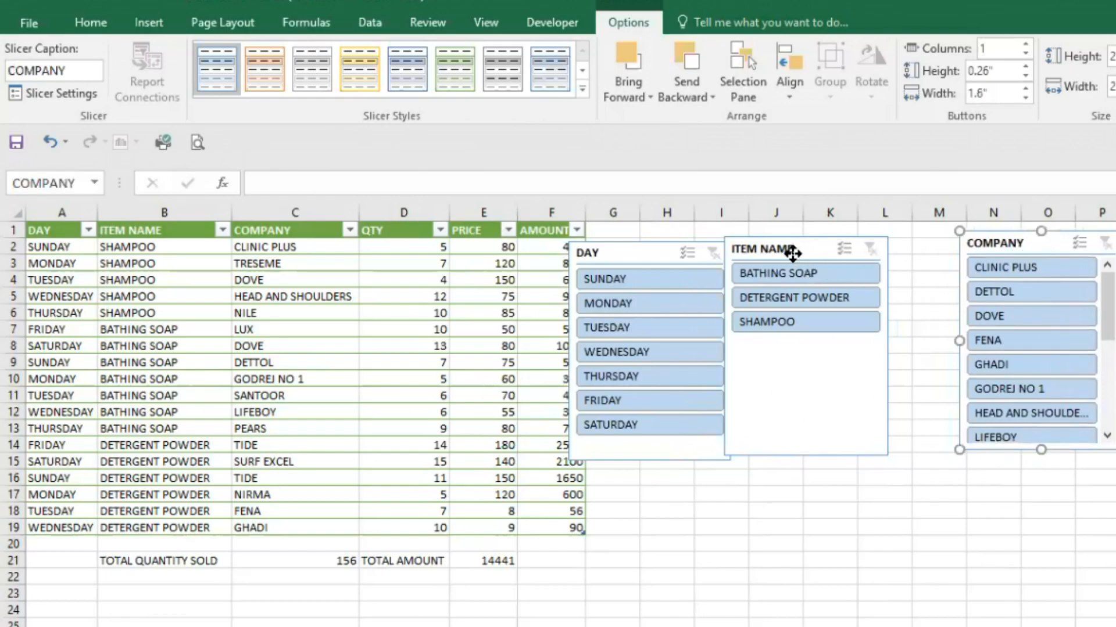
drag(792, 254, 849, 251)
drag(655, 258, 688, 253)
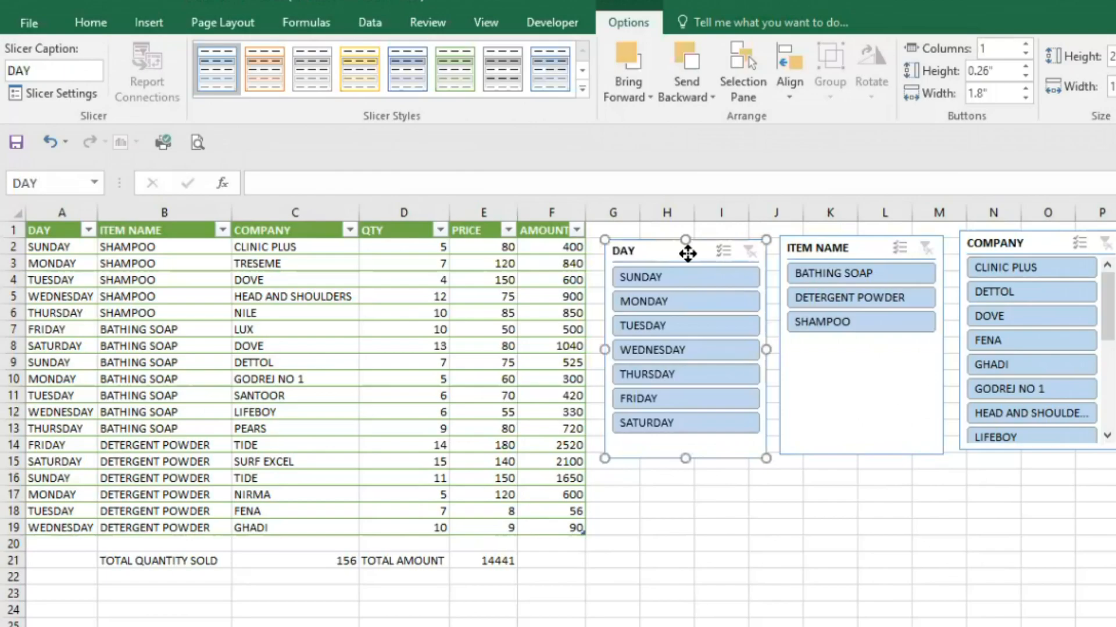
drag(847, 246, 846, 250)
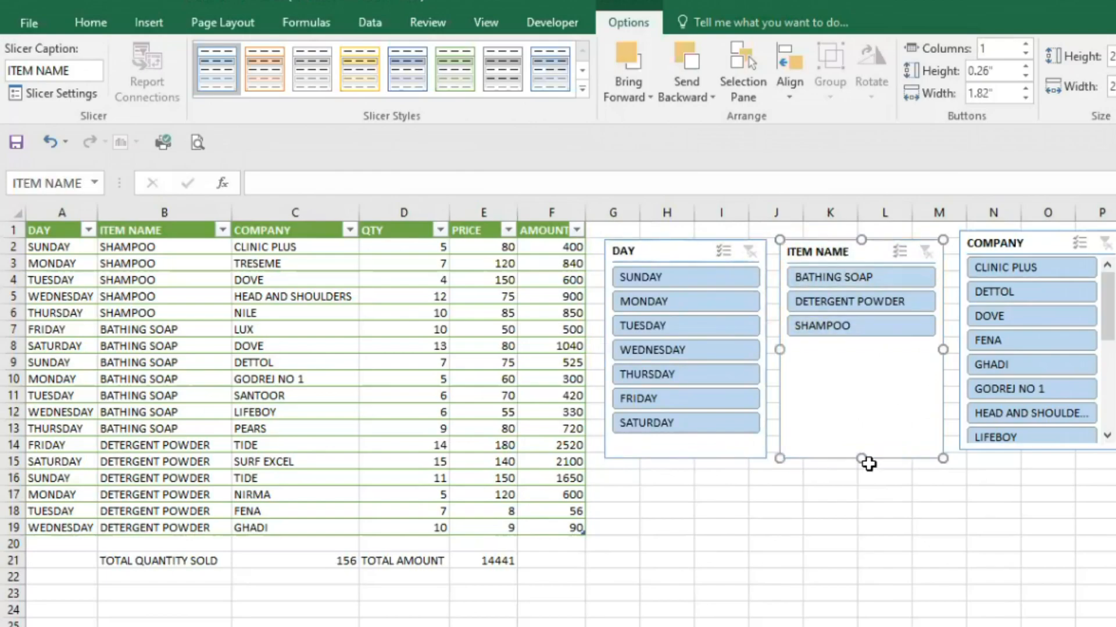
Step: Shorten the ITEM NAME slicer to fit its items and use it to filter the table to DETERGENT POWDER
drag(861, 455, 853, 357)
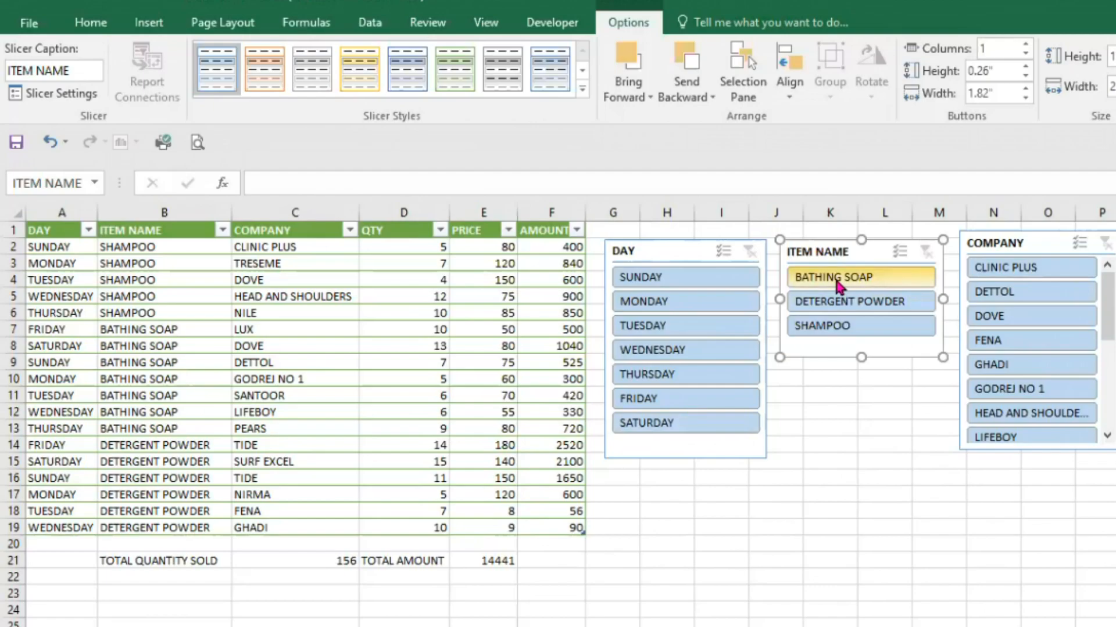
click(841, 312)
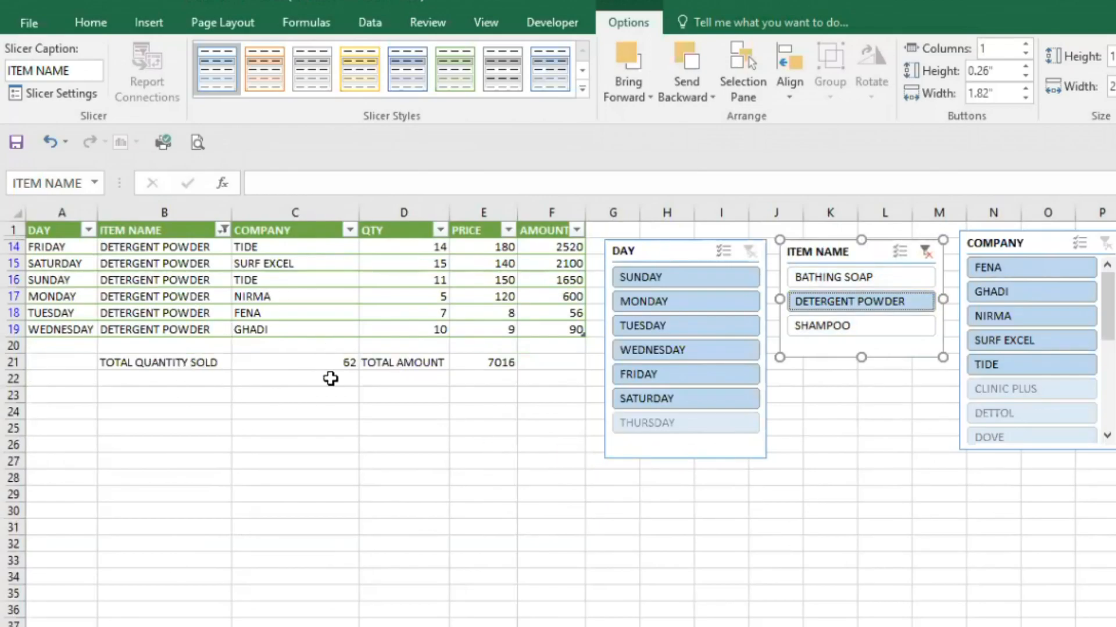
Step: Compare the filtered quantity and amount totals with their QTY and AMOUNT cells, and clear the ITEM NAME slicer's filter
click(308, 367)
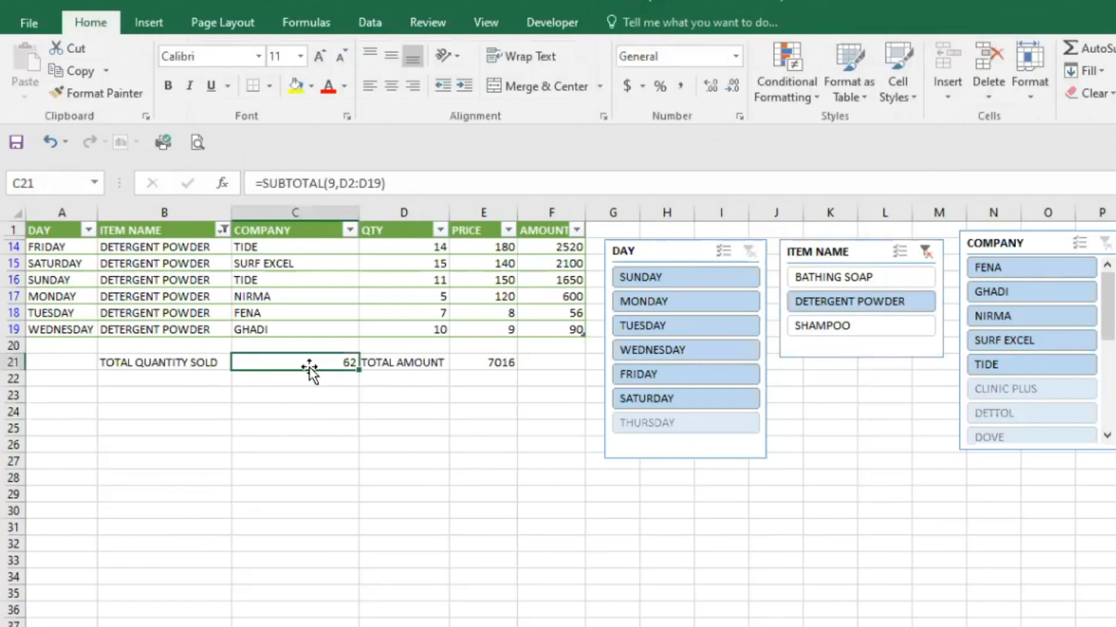
drag(417, 248, 417, 329)
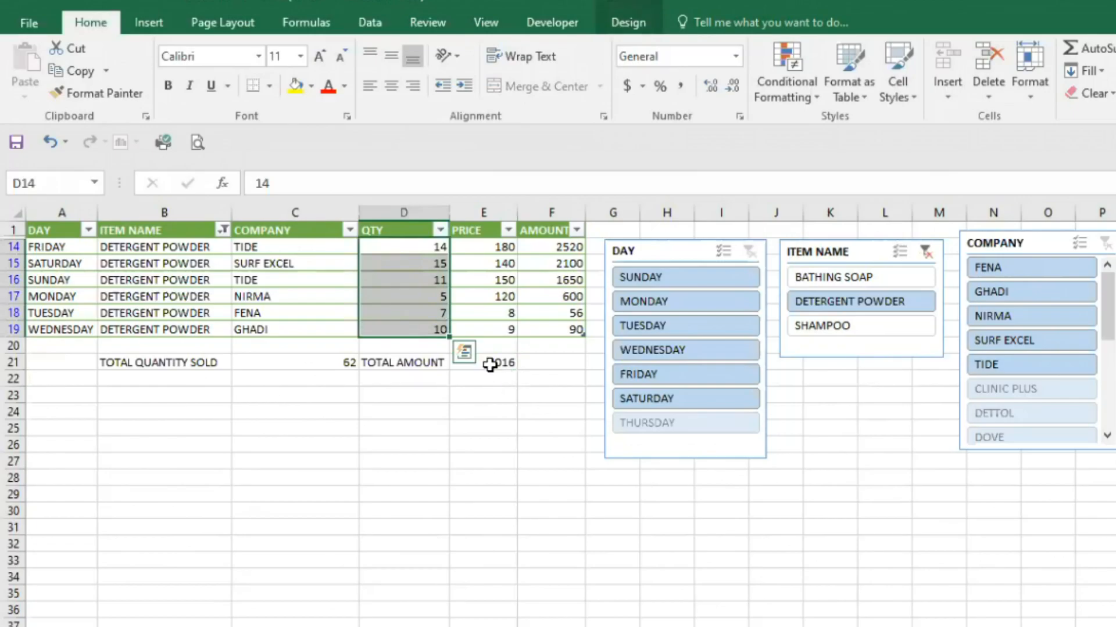
click(491, 365)
drag(568, 249, 568, 329)
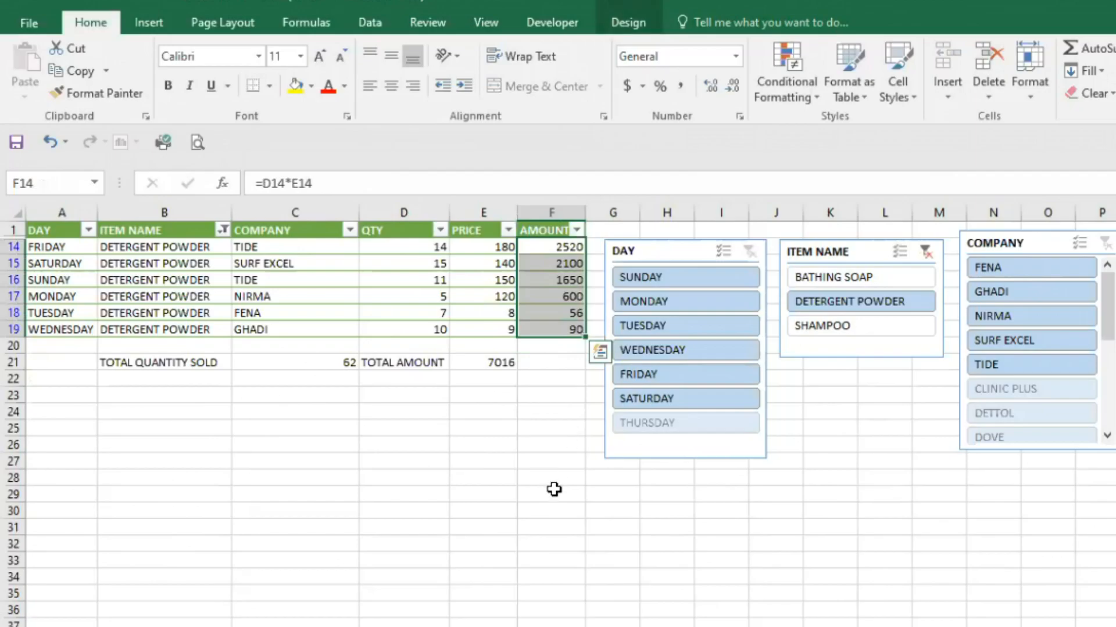
click(929, 258)
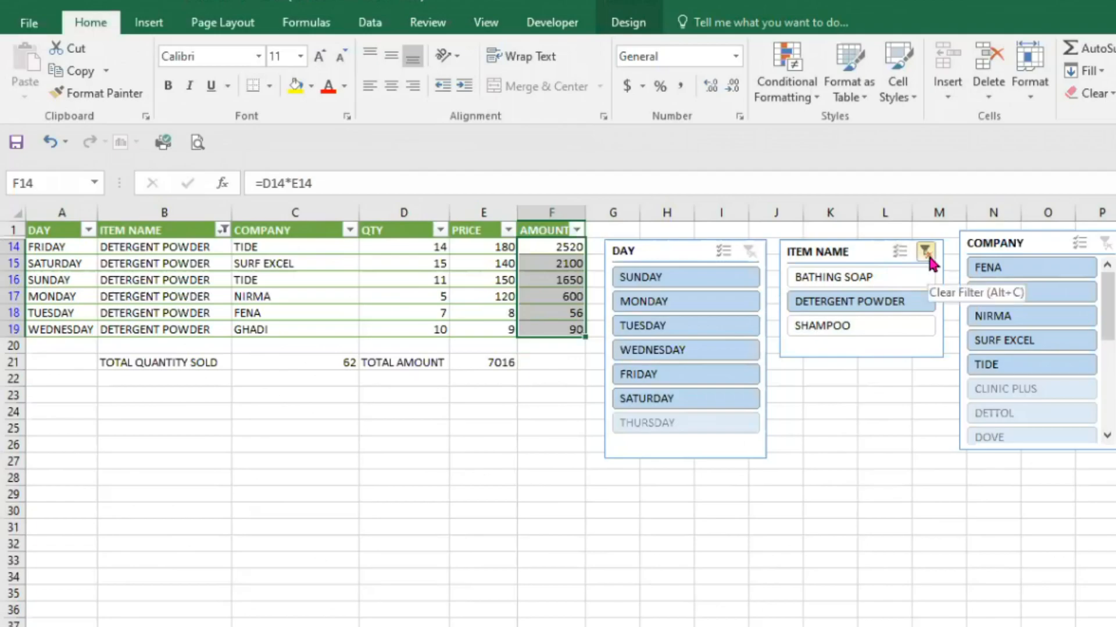
click(926, 252)
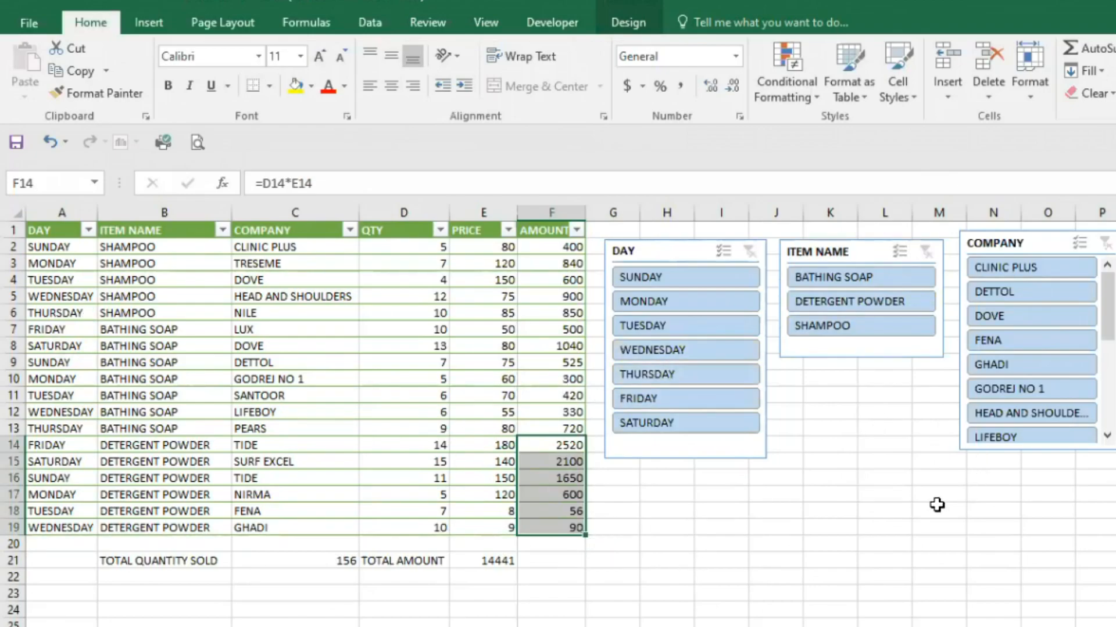
Step: Filter the table to WEDNESDAY with the DAY slicer to review its QTY and AMOUNT cells, and clear that filter
click(654, 352)
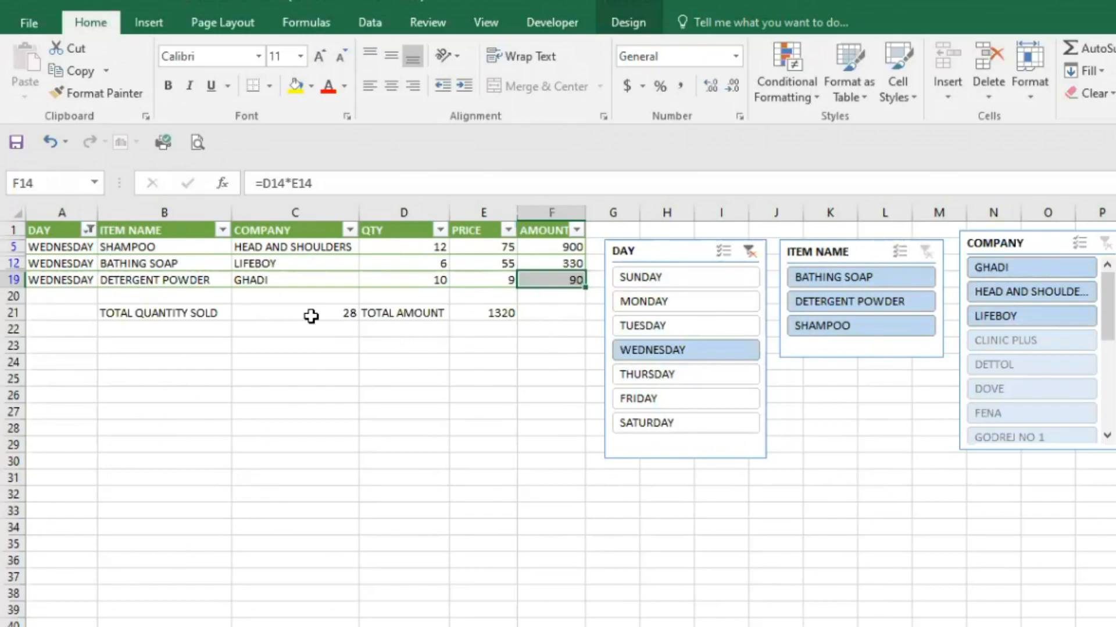
drag(411, 246, 412, 283)
drag(546, 249, 544, 282)
click(549, 296)
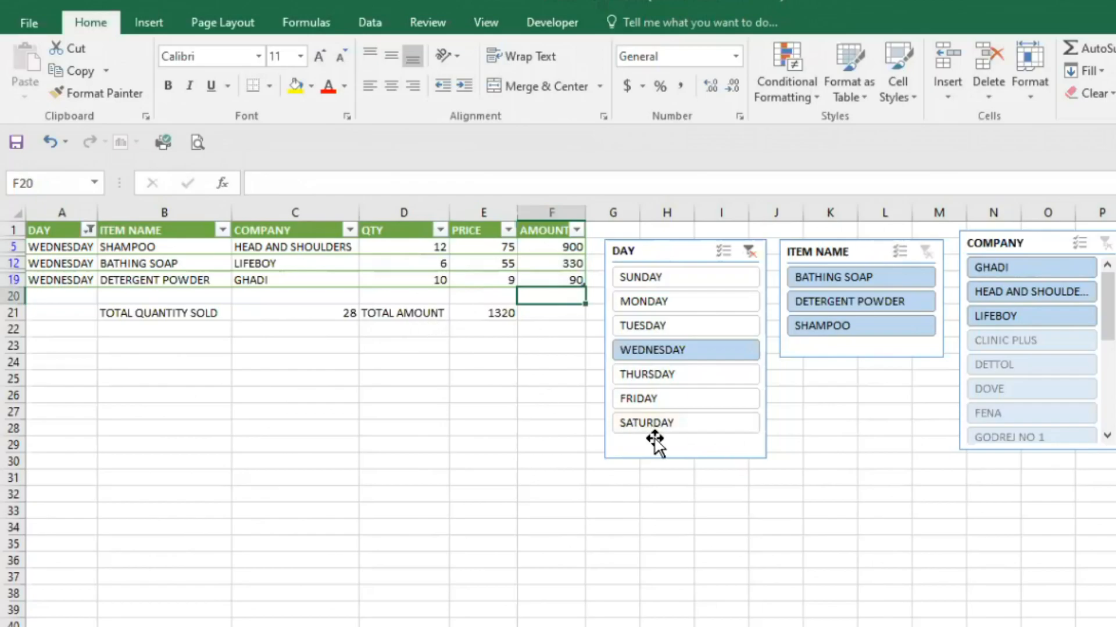
click(749, 254)
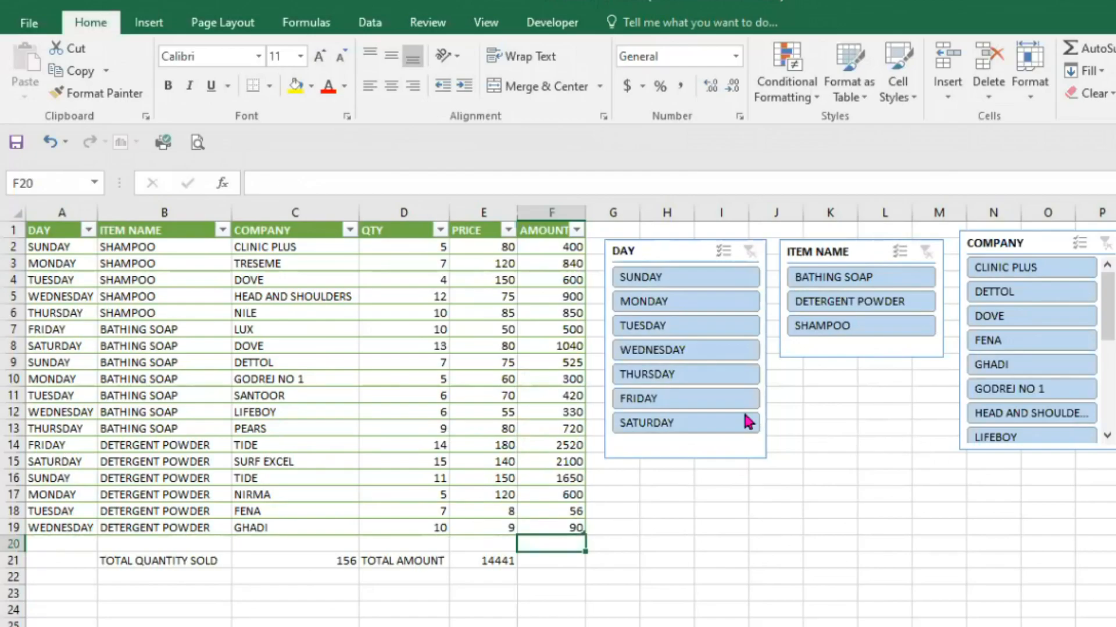
Step: Filter the table to MONDAY and TUESDAY together with the DAY slicer, and clear the selection
click(671, 302)
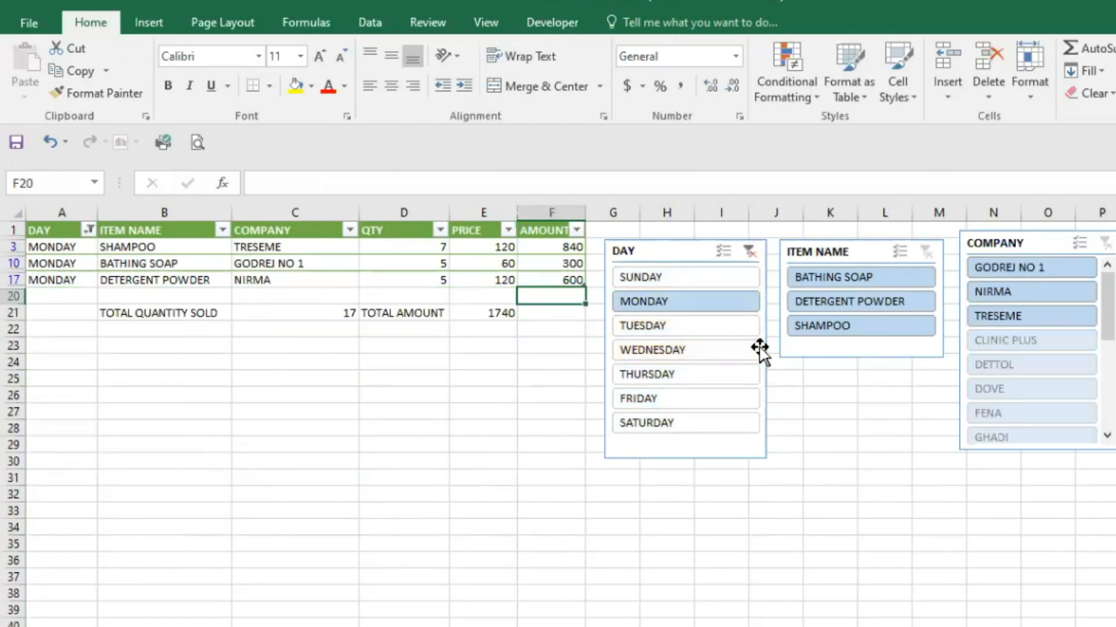
ctrl+click(690, 325)
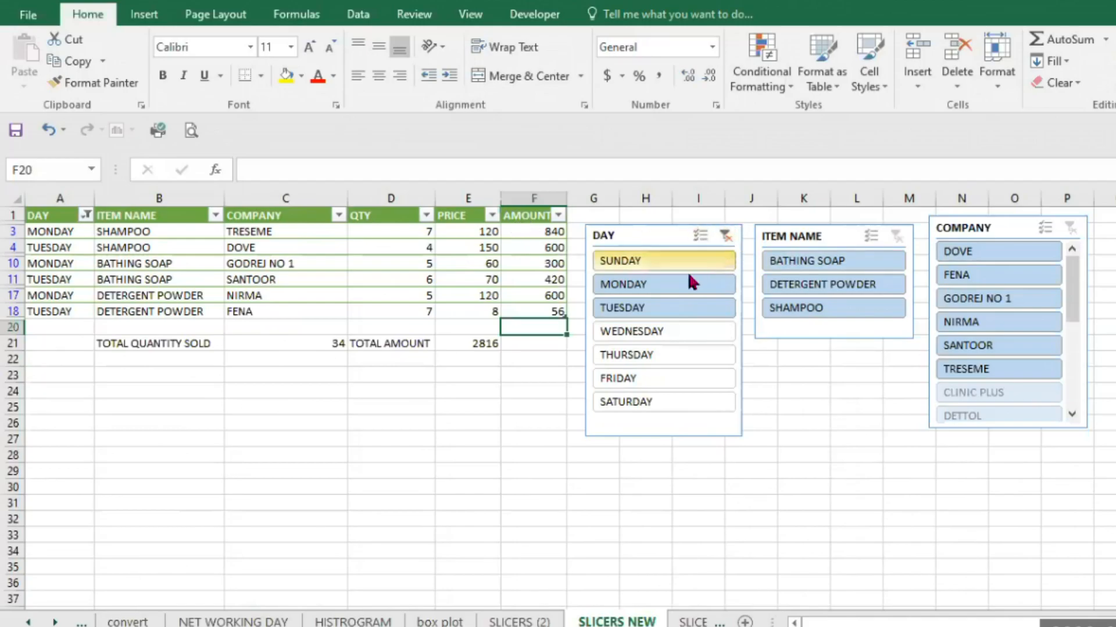
click(725, 237)
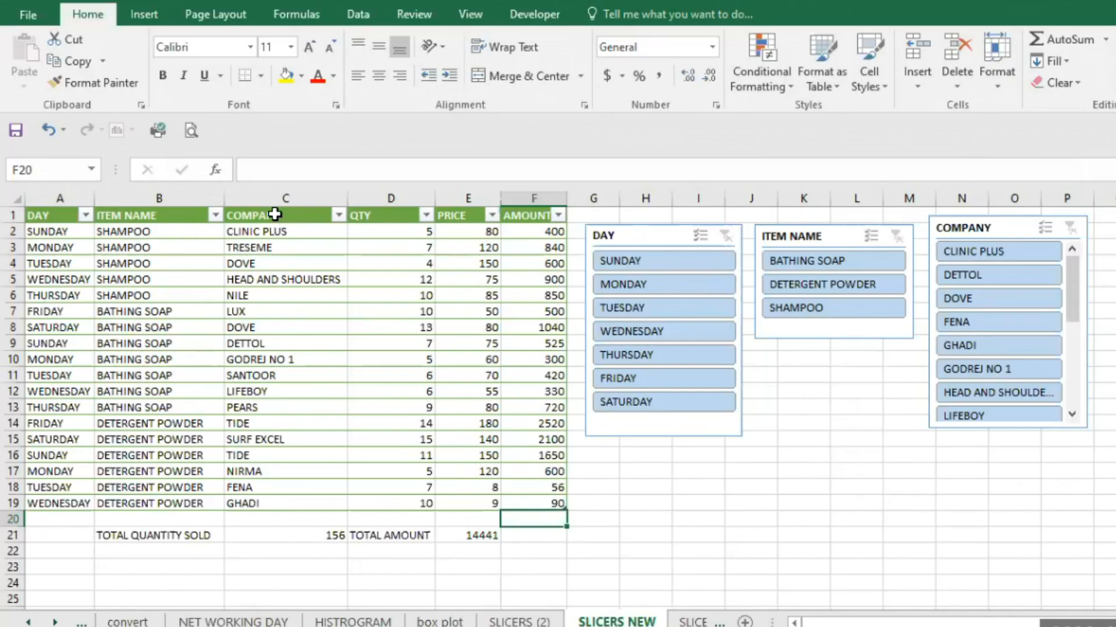
Step: Filter the ITEM NAME column to BATHING SOAP through its header filter instead of the slicer, and reselect all items
click(213, 216)
click(57, 398)
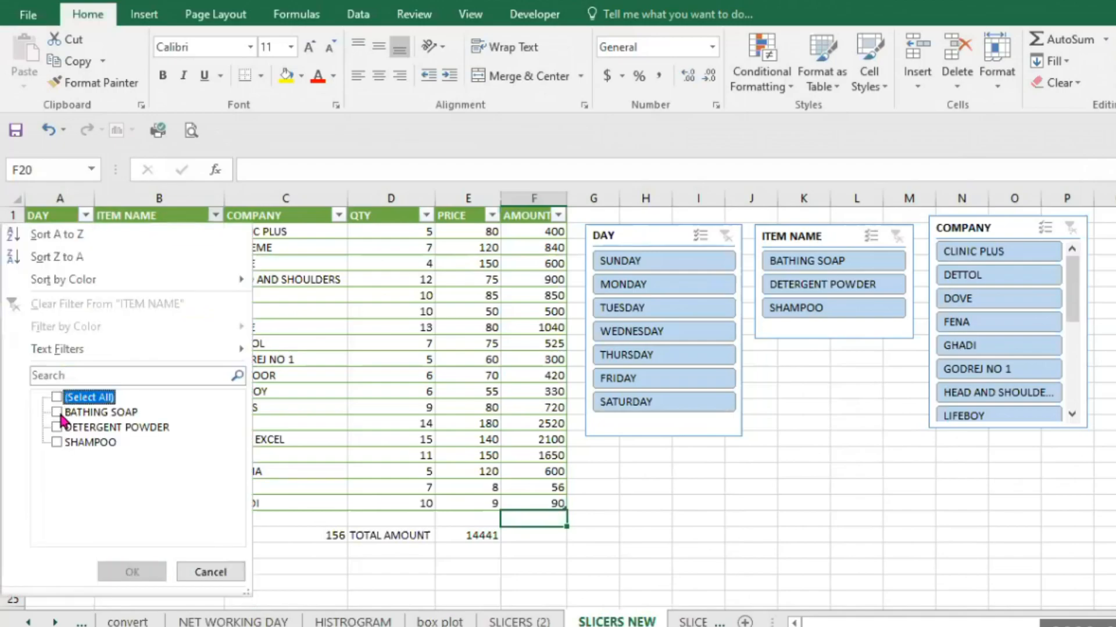
click(57, 412)
click(124, 571)
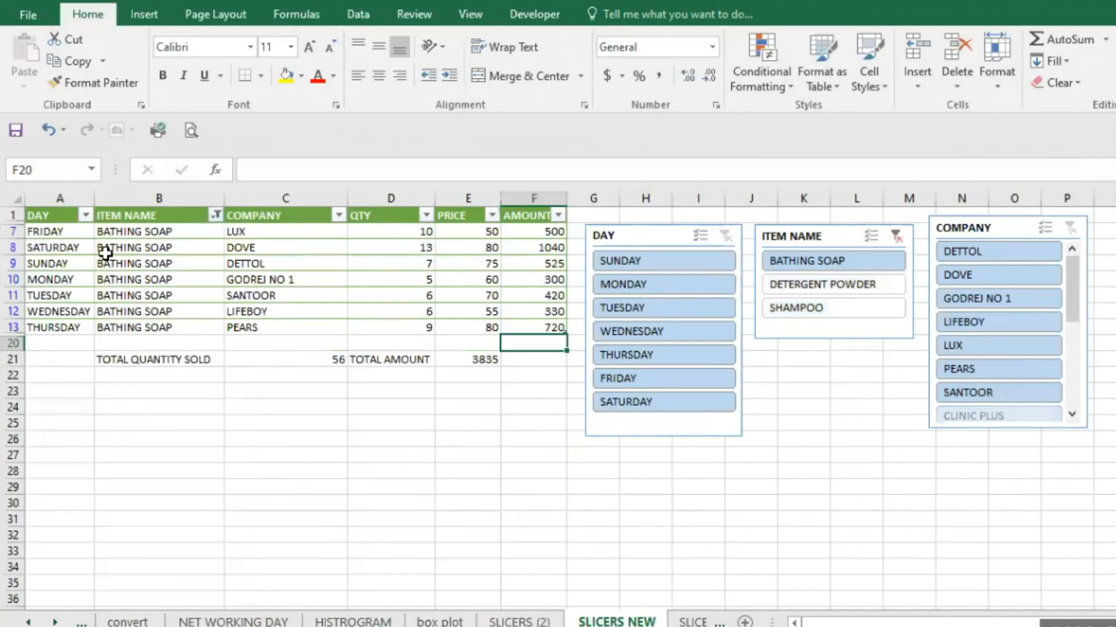
click(215, 216)
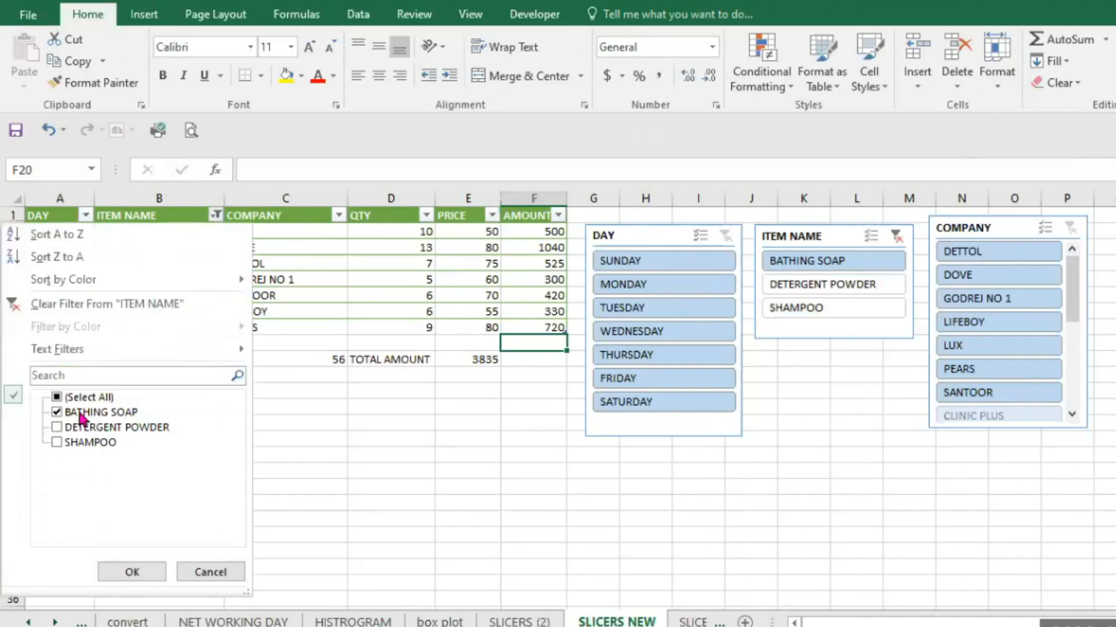
click(60, 398)
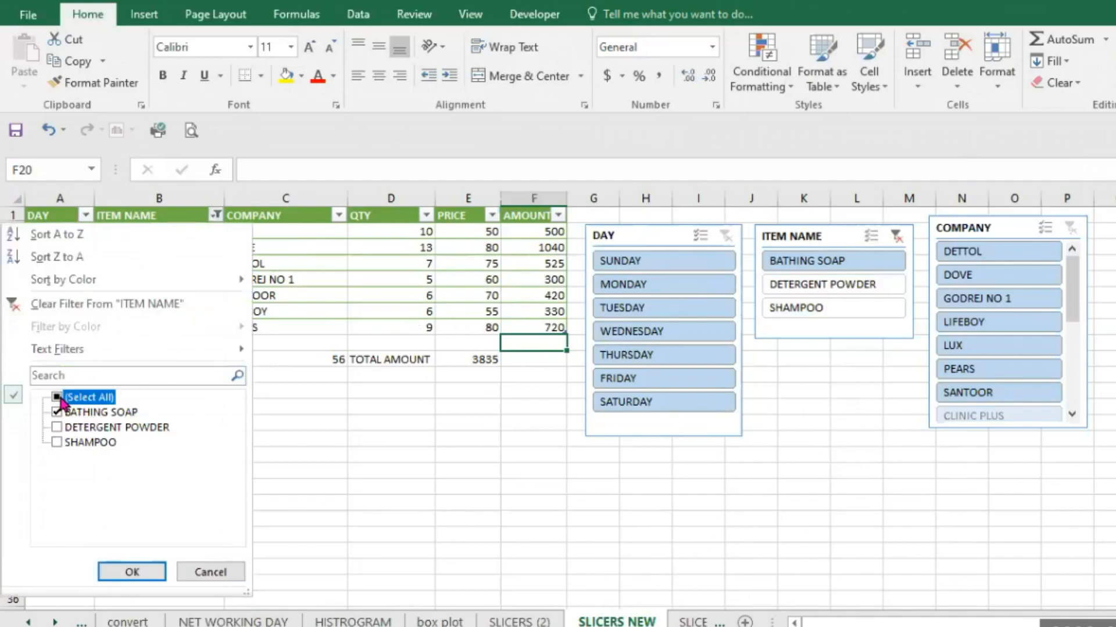
click(122, 575)
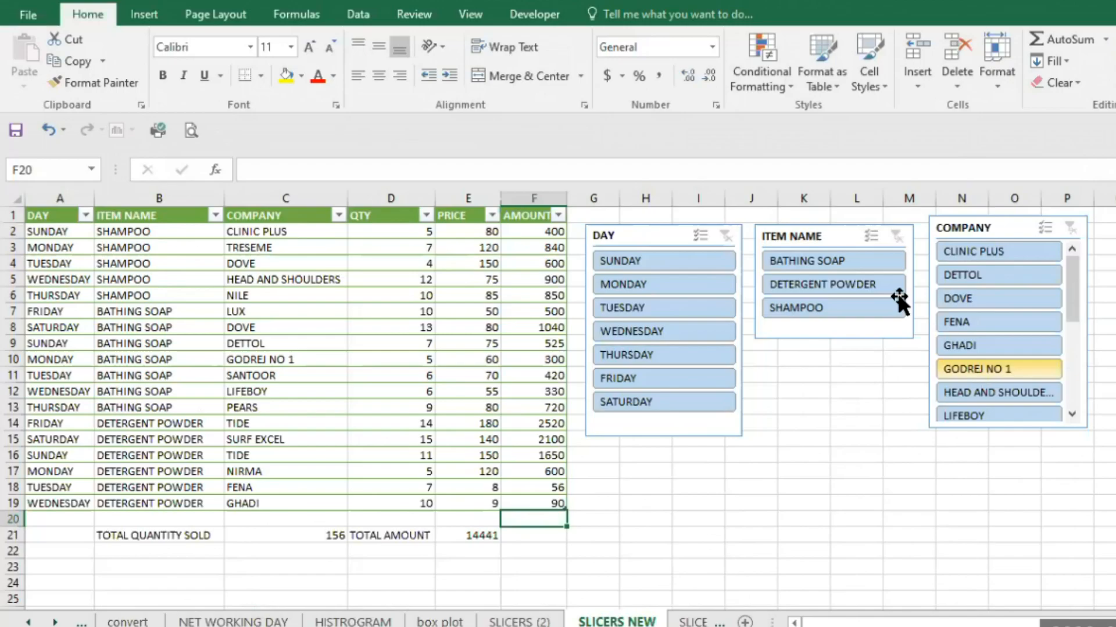
Step: Filter the table to GODREJ NO 1 with the COMPANY slicer, and clear that filter
click(995, 377)
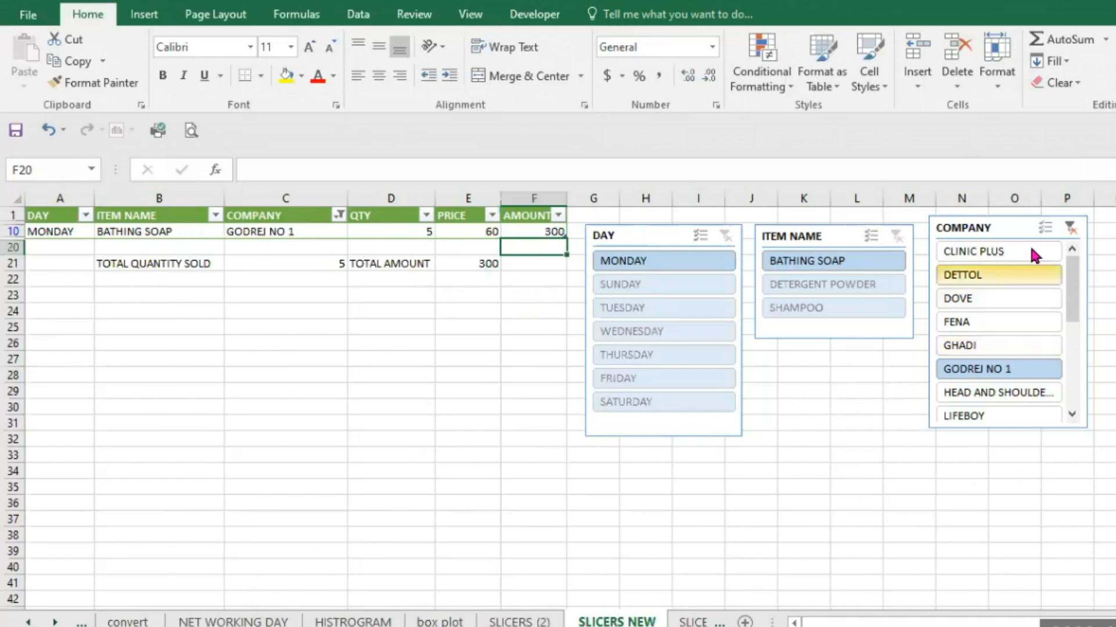
click(1068, 228)
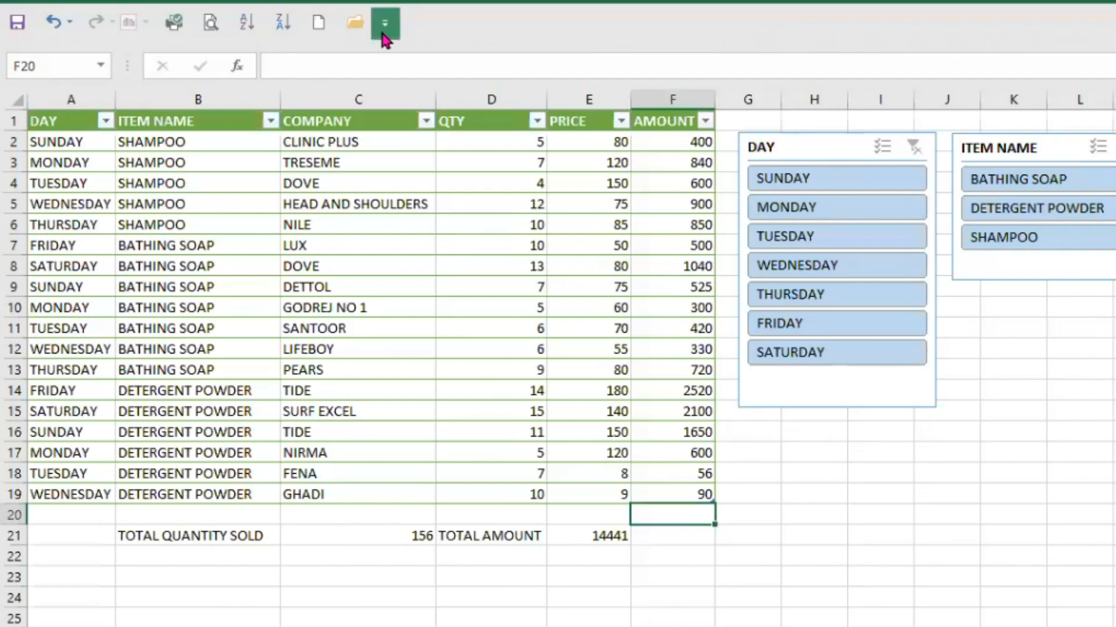
Step: Add the Camera command from the All Commands list to the Quick Access Toolbar
click(384, 24)
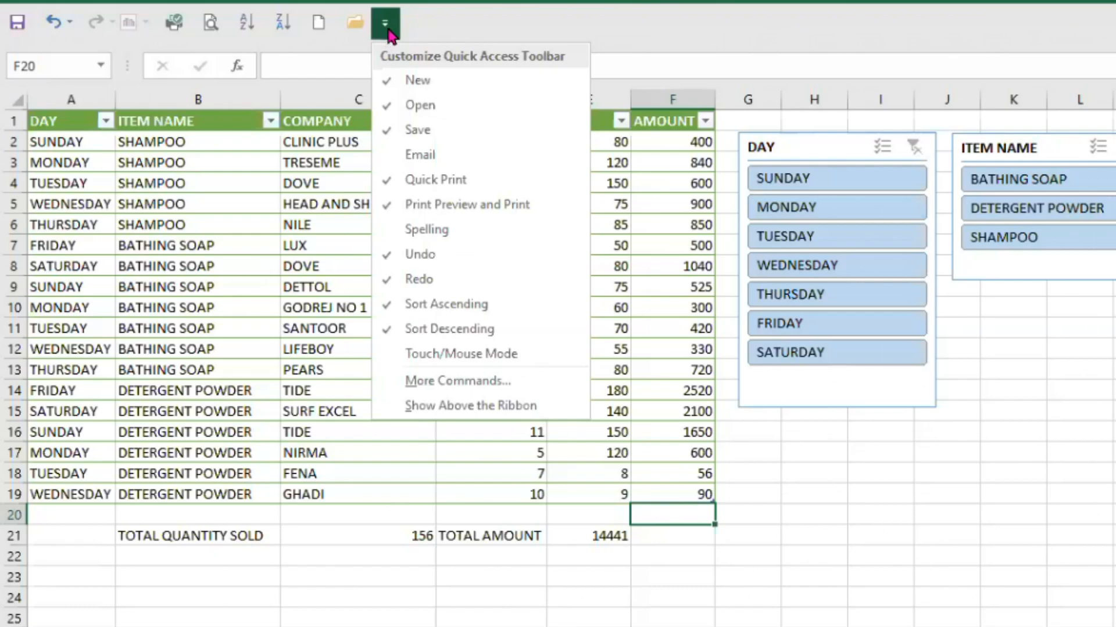
click(443, 381)
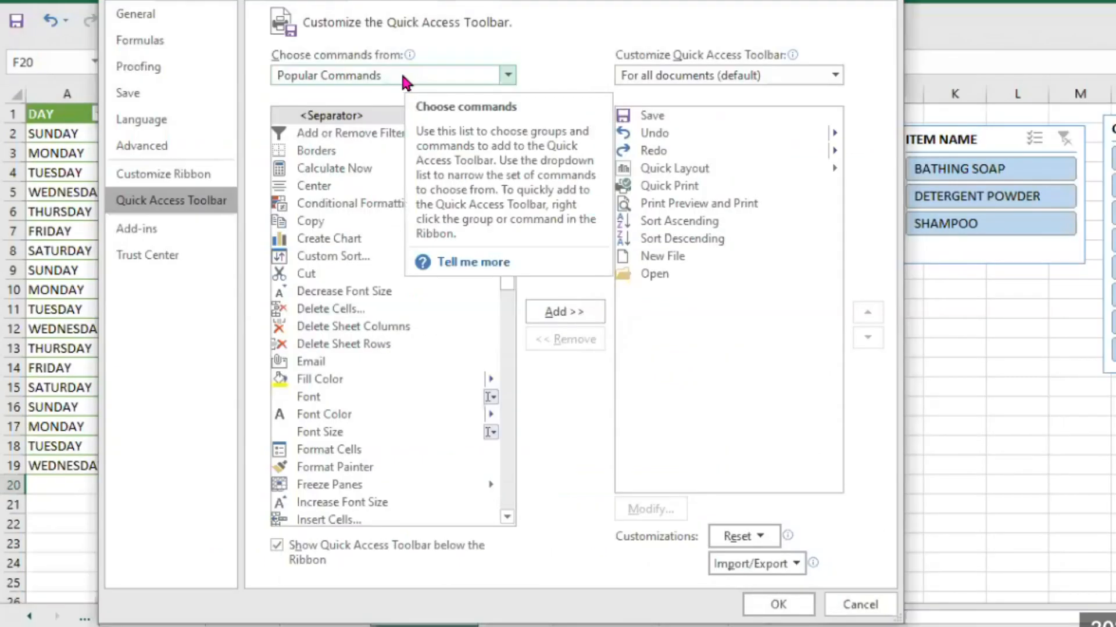
click(494, 80)
click(411, 141)
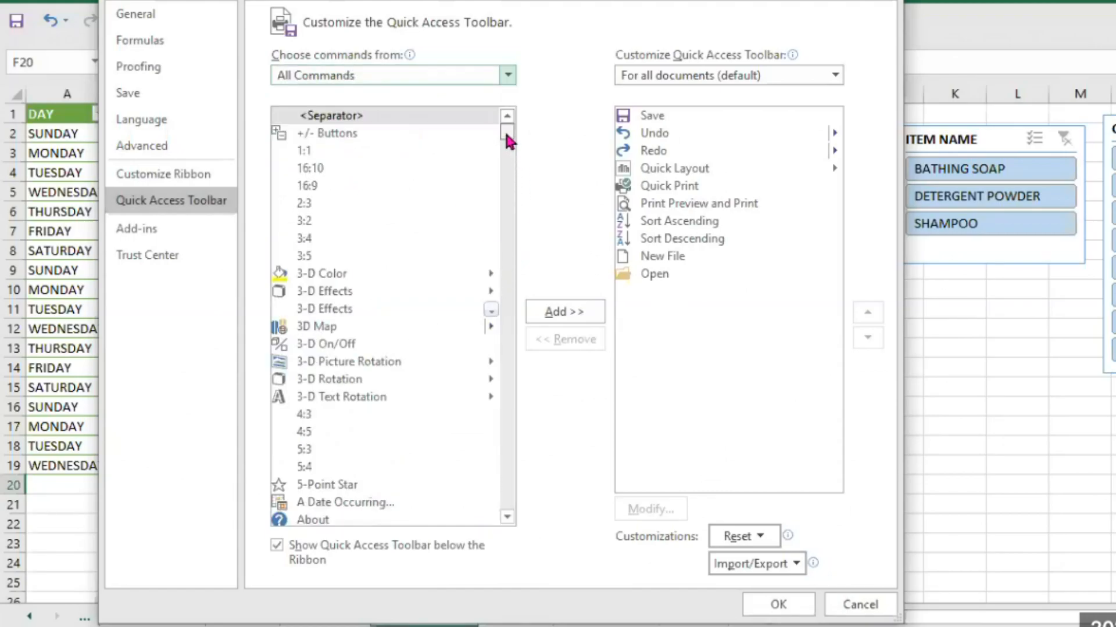
drag(505, 134, 506, 171)
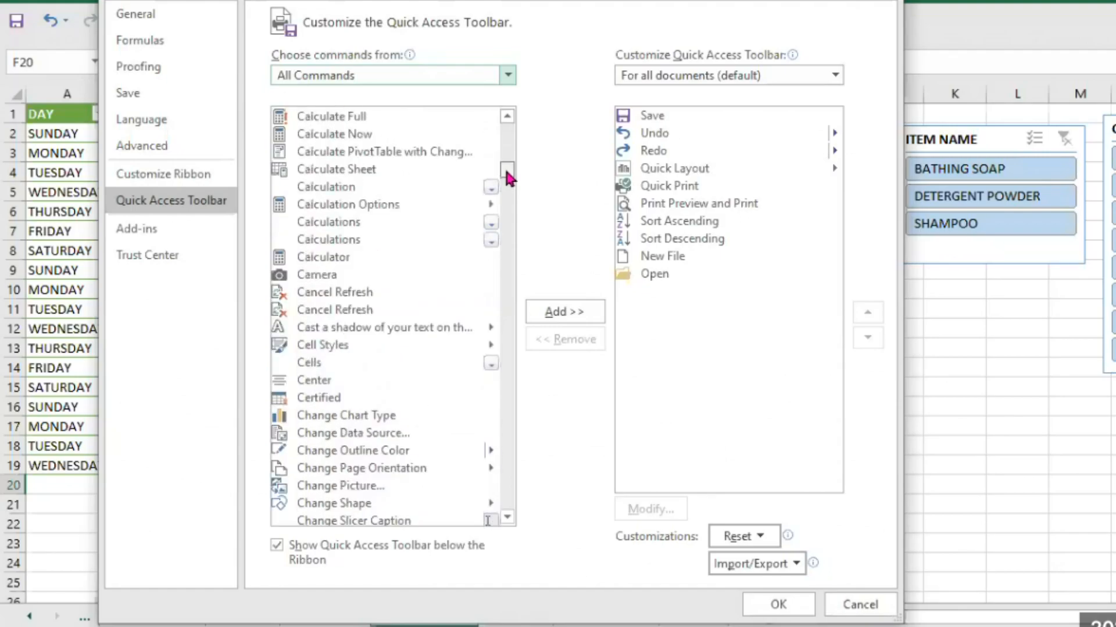
click(330, 275)
click(557, 313)
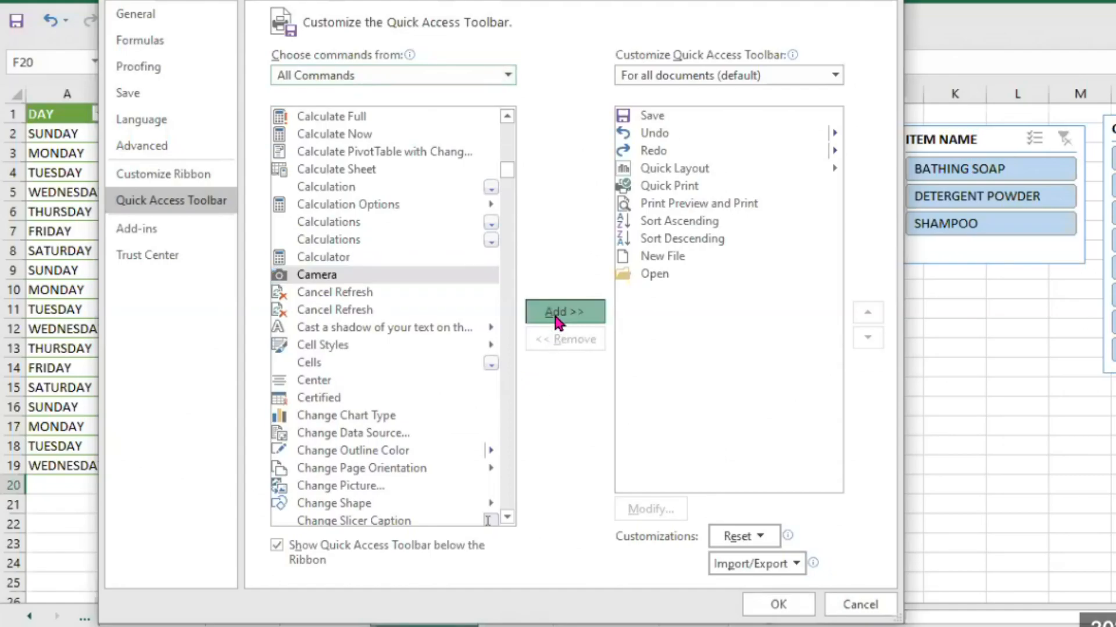
click(777, 604)
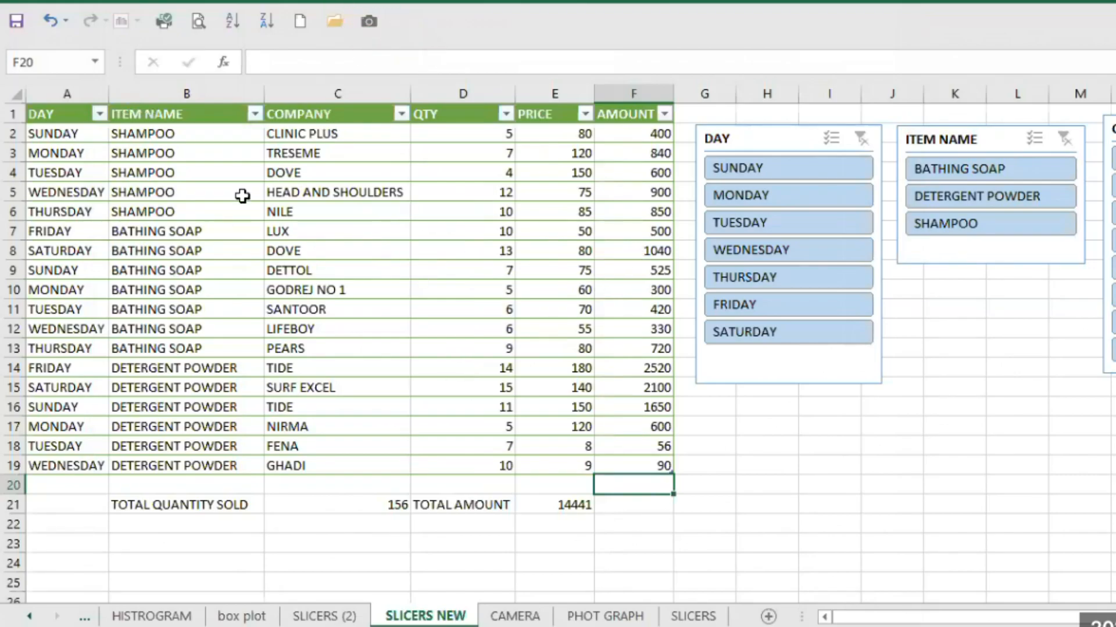
Step: Capture cells B5:D19 with the Camera tool and place the linked picture over the lower part of the sales table
drag(147, 197, 471, 466)
click(367, 24)
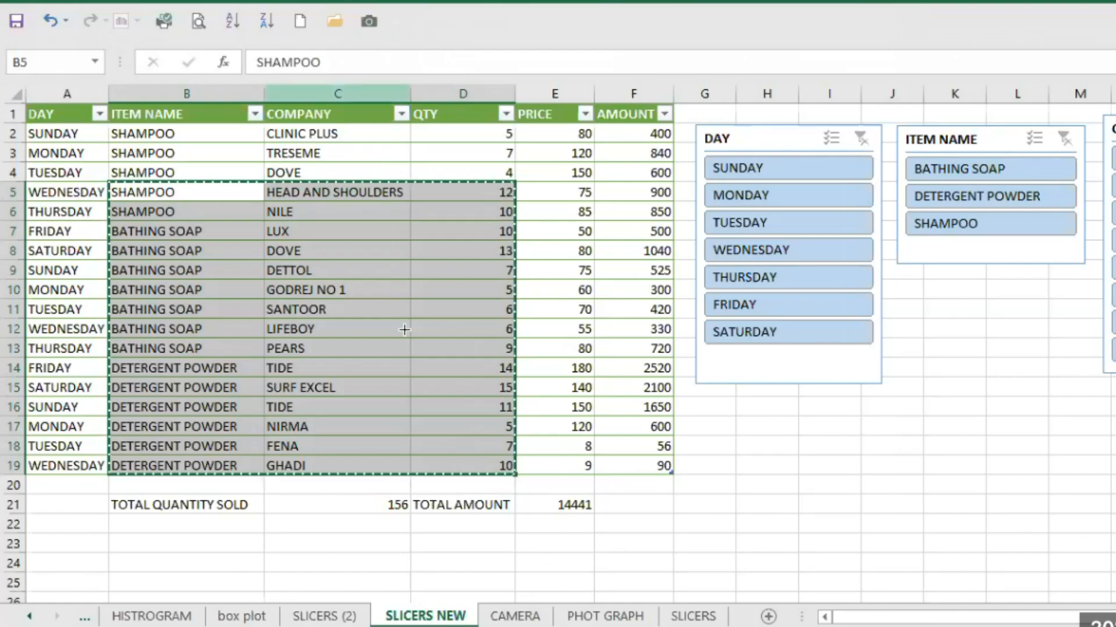
click(854, 448)
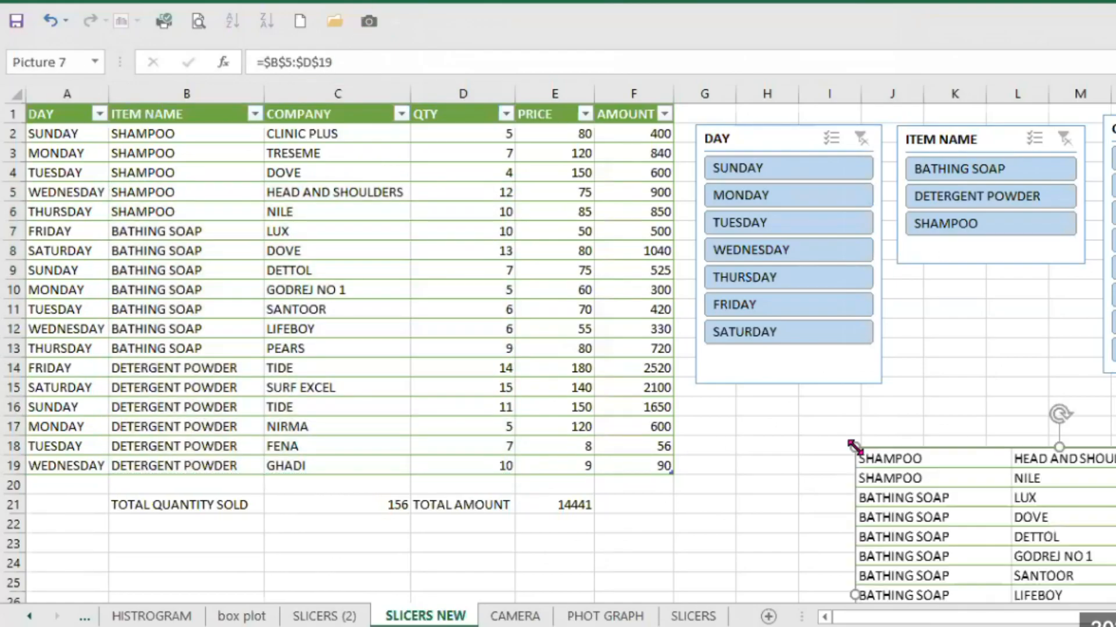
drag(973, 484, 296, 299)
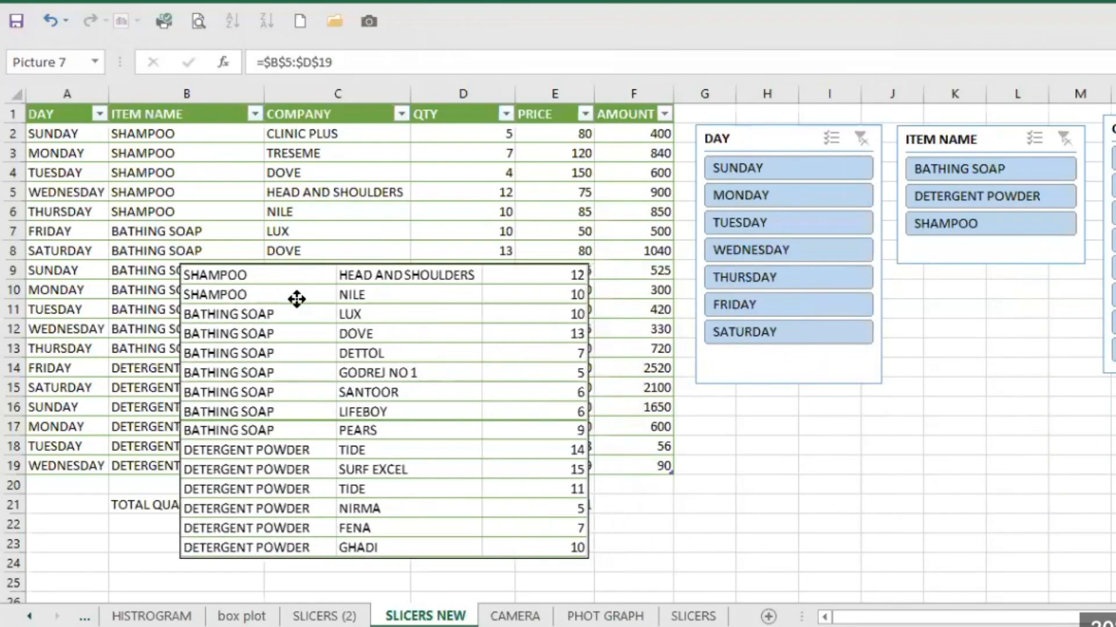